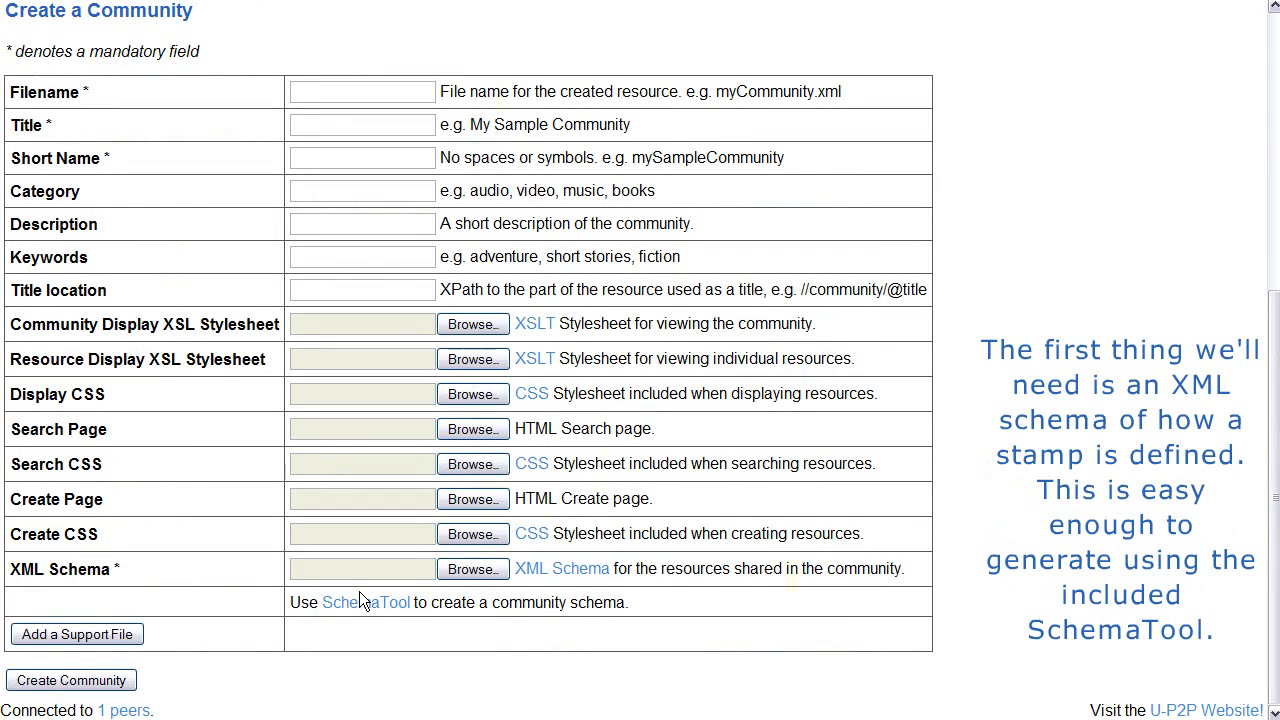
- Open SchemaTool from the community creation form and start a new schema for a resource named Stamp
click(362, 601)
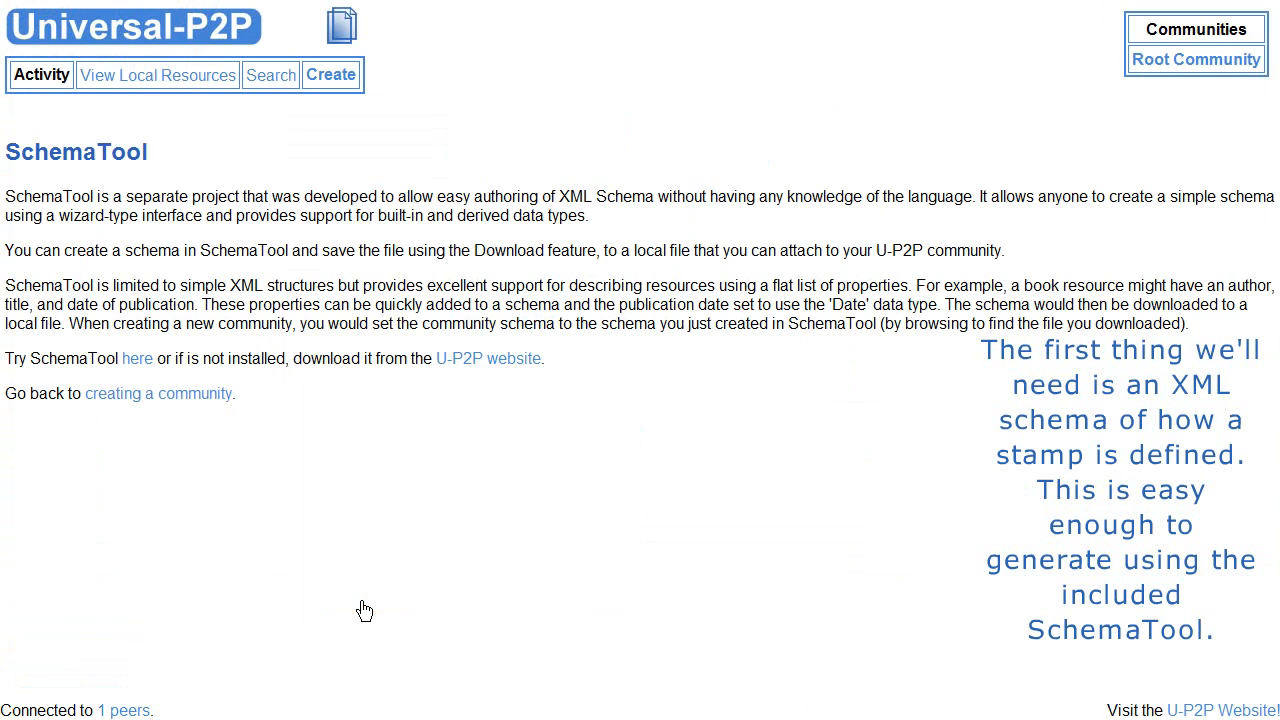
click(144, 372)
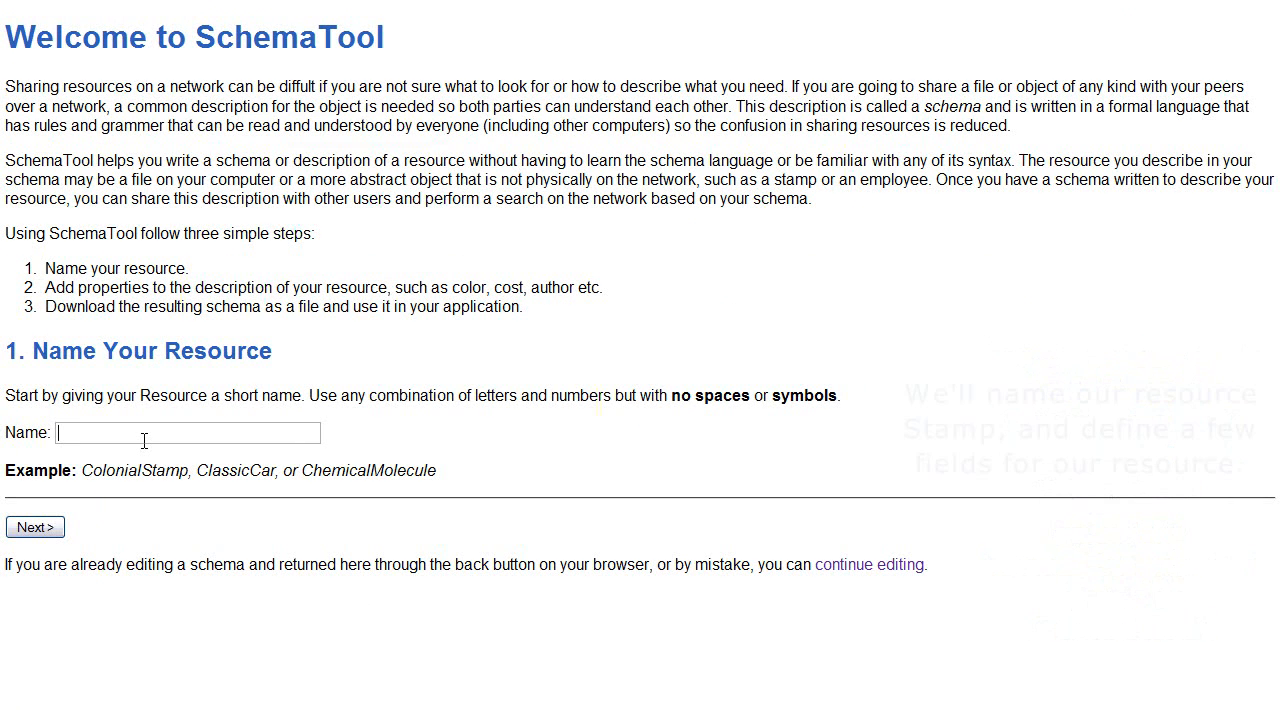
text(Stamp)
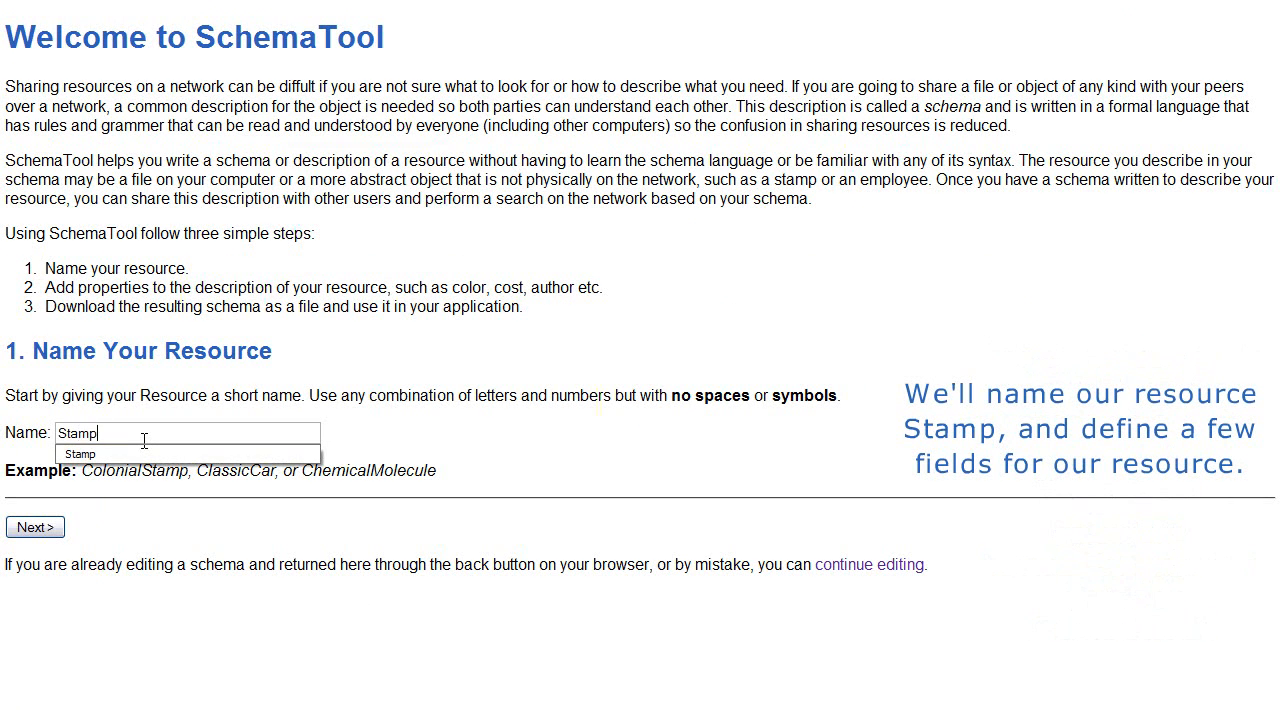
click(36, 528)
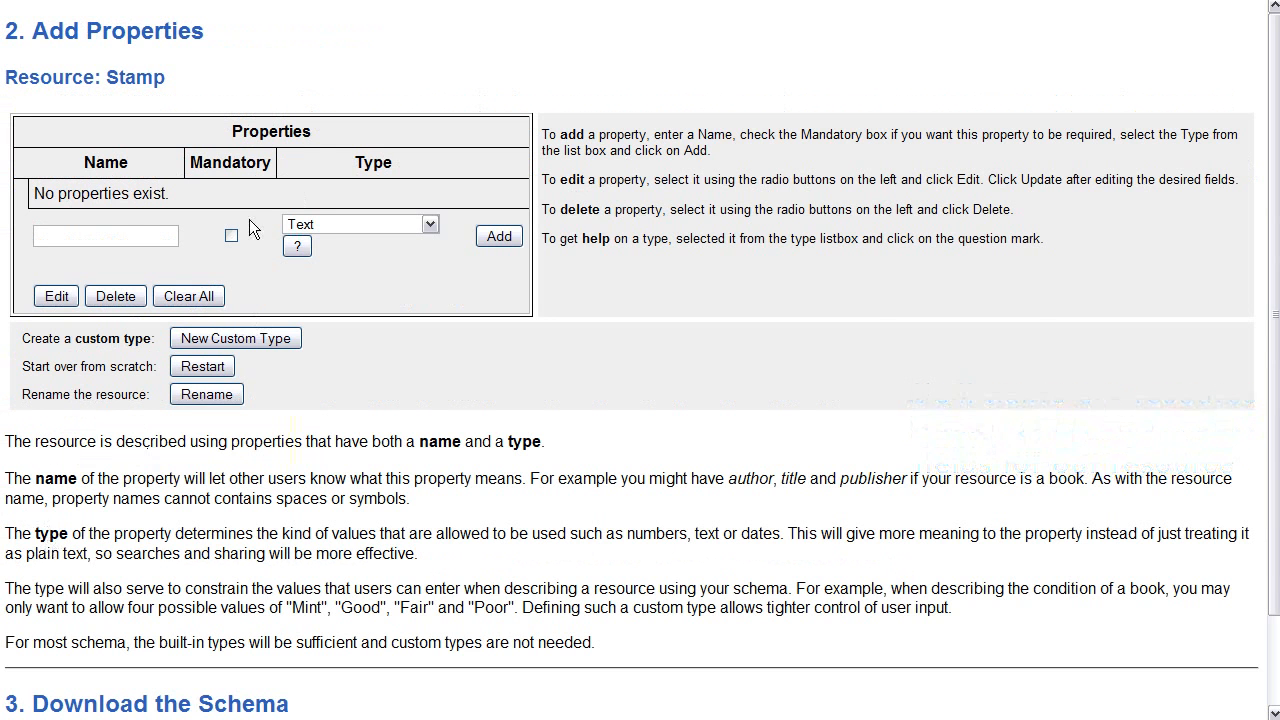
- Add a mandatory Text property called Name to the Stamp resource
click(167, 236)
text(Name)
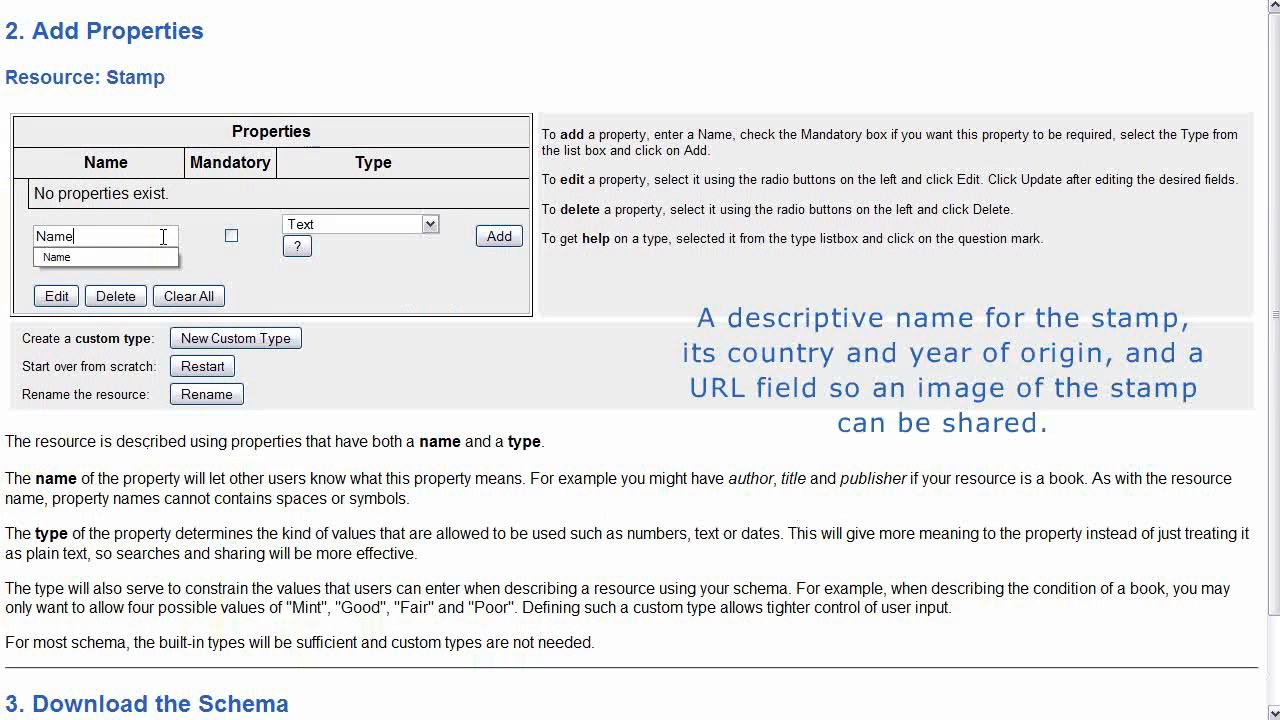
click(231, 235)
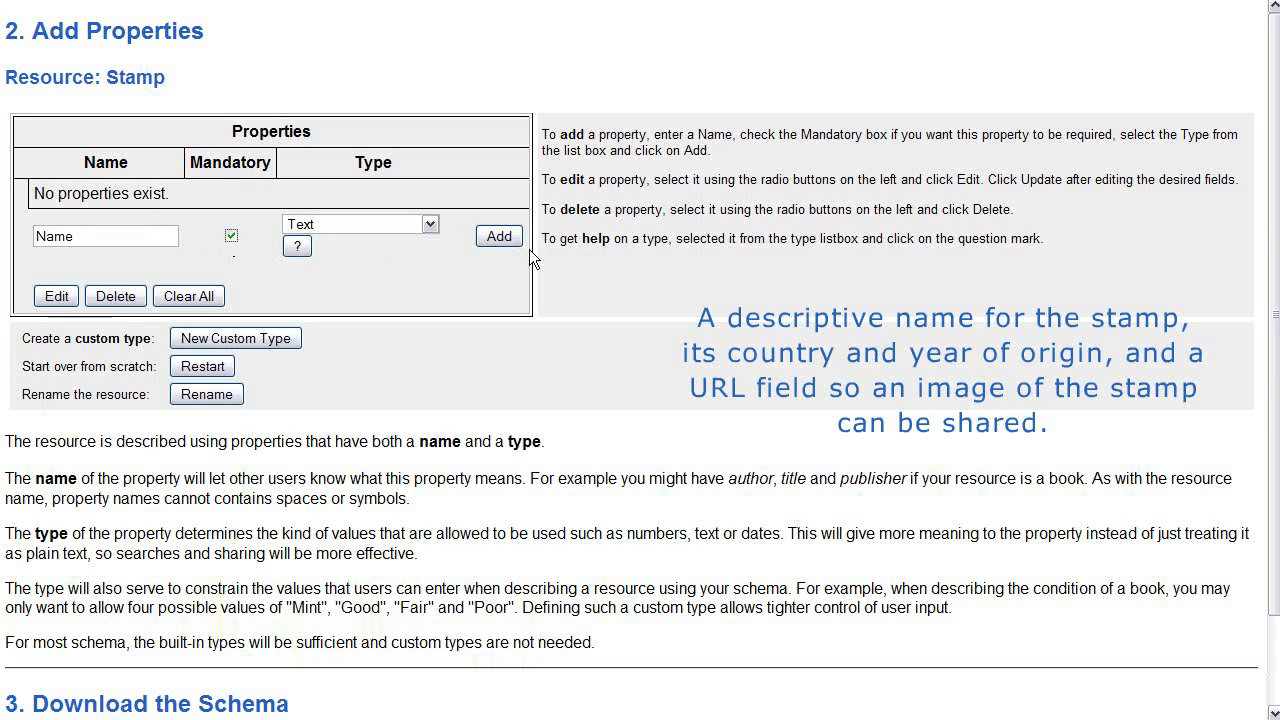
click(499, 236)
- Add a mandatory Text property called OriginCountry to the Stamp resource
text(Orig)
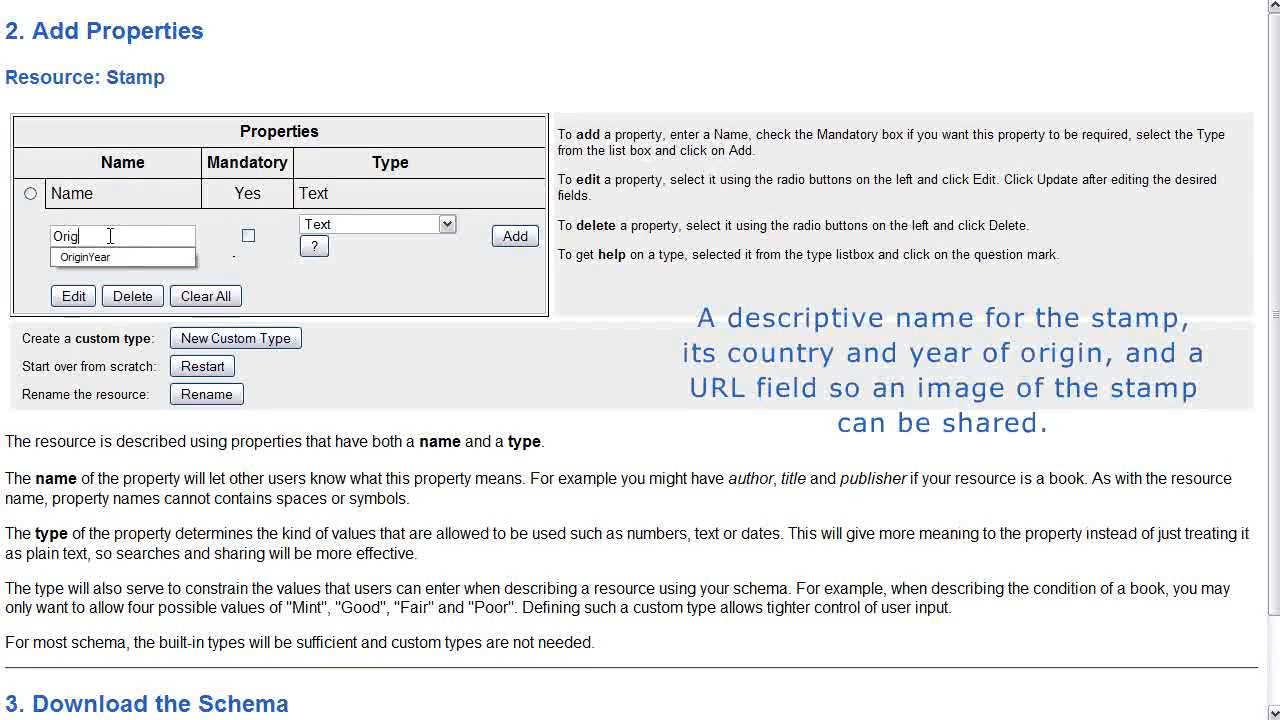
text(inCountry)
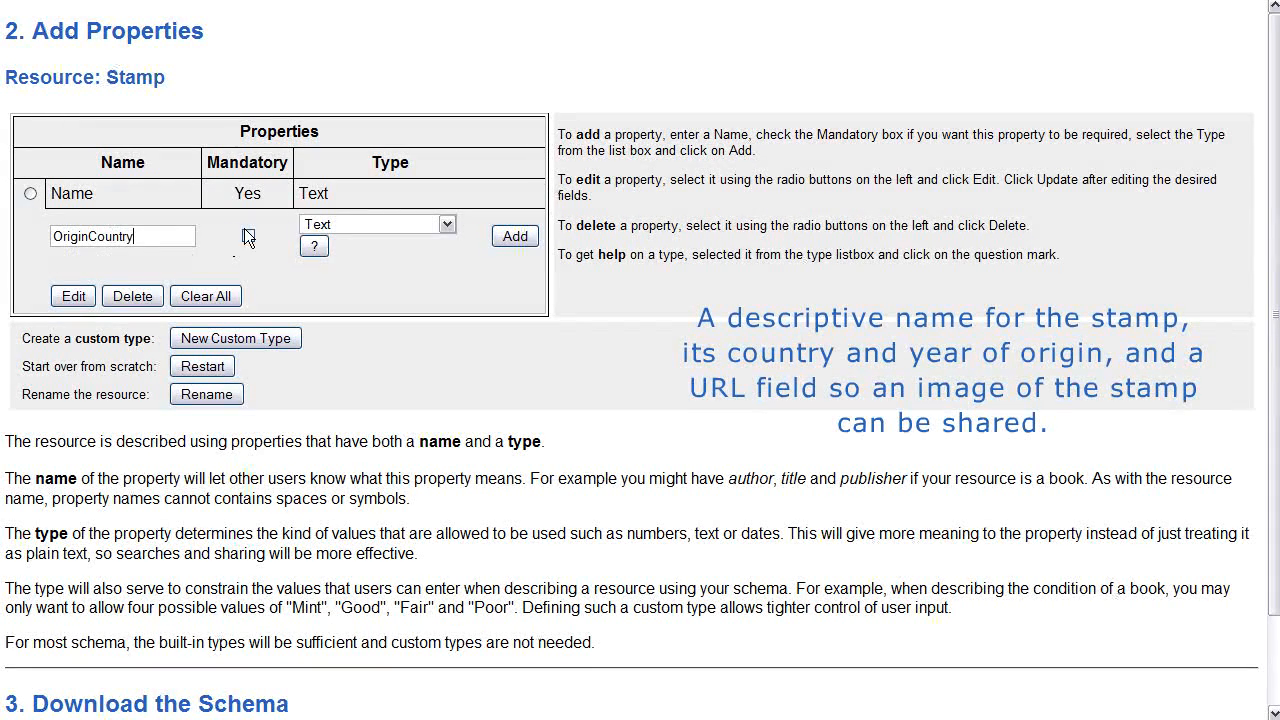
click(248, 235)
click(515, 236)
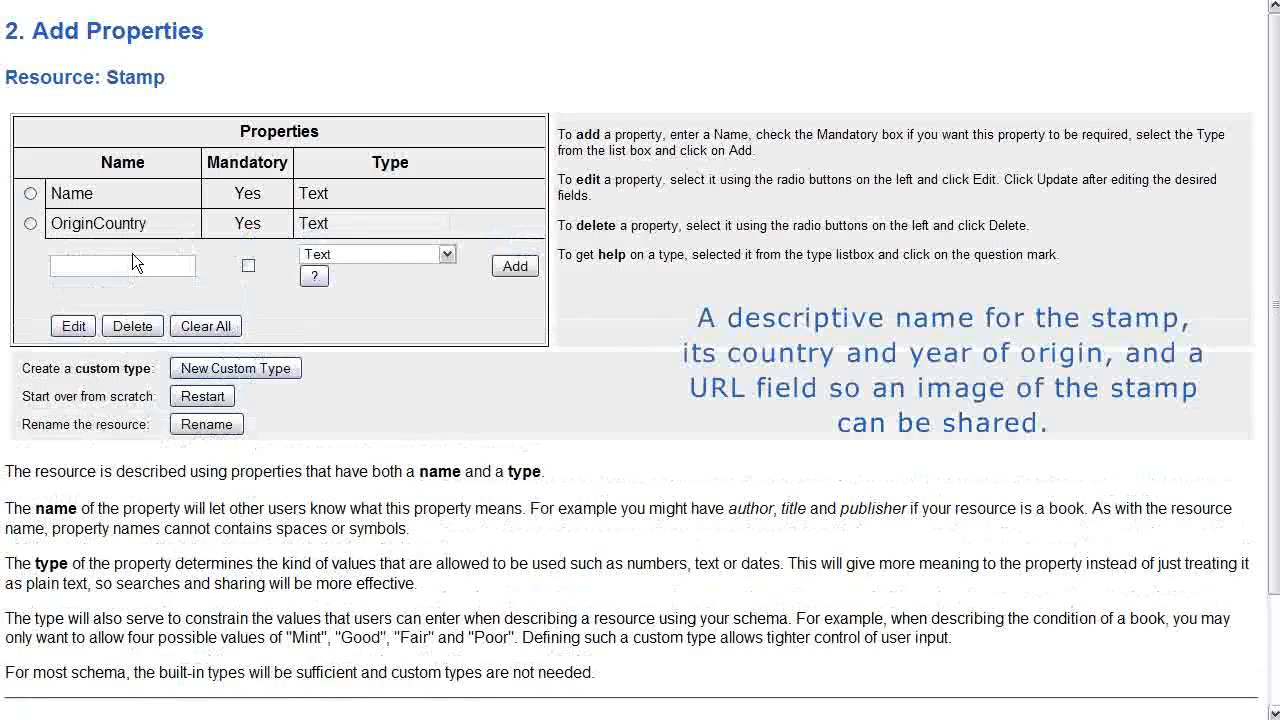
- Add a mandatory property called OriginYear with the type Year to the Stamp resource
text(OriginYear)
click(447, 254)
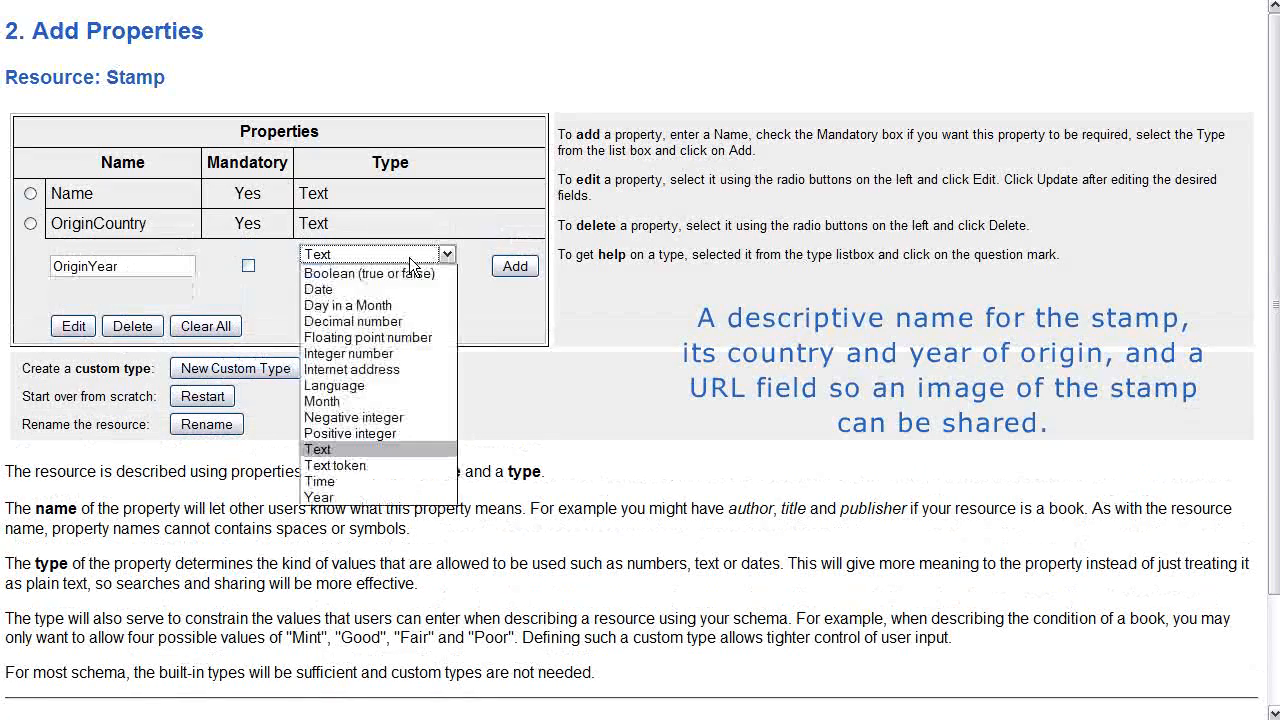
click(319, 497)
click(248, 265)
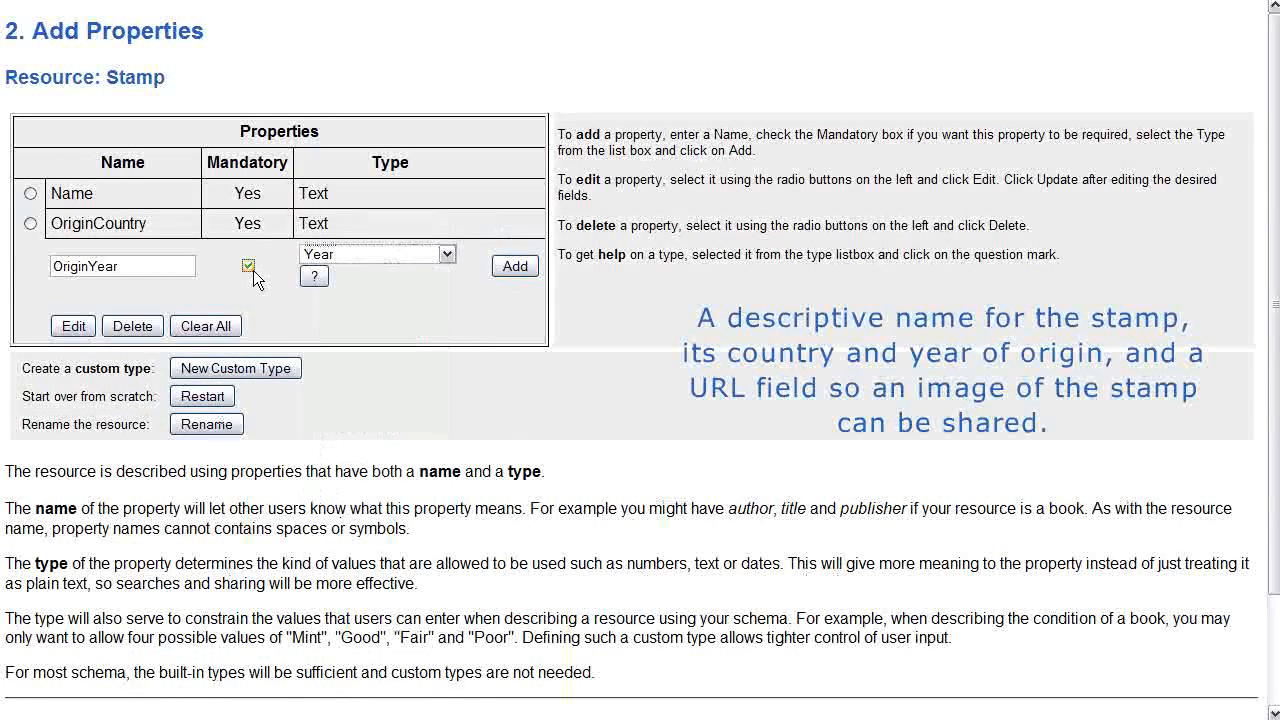
click(517, 272)
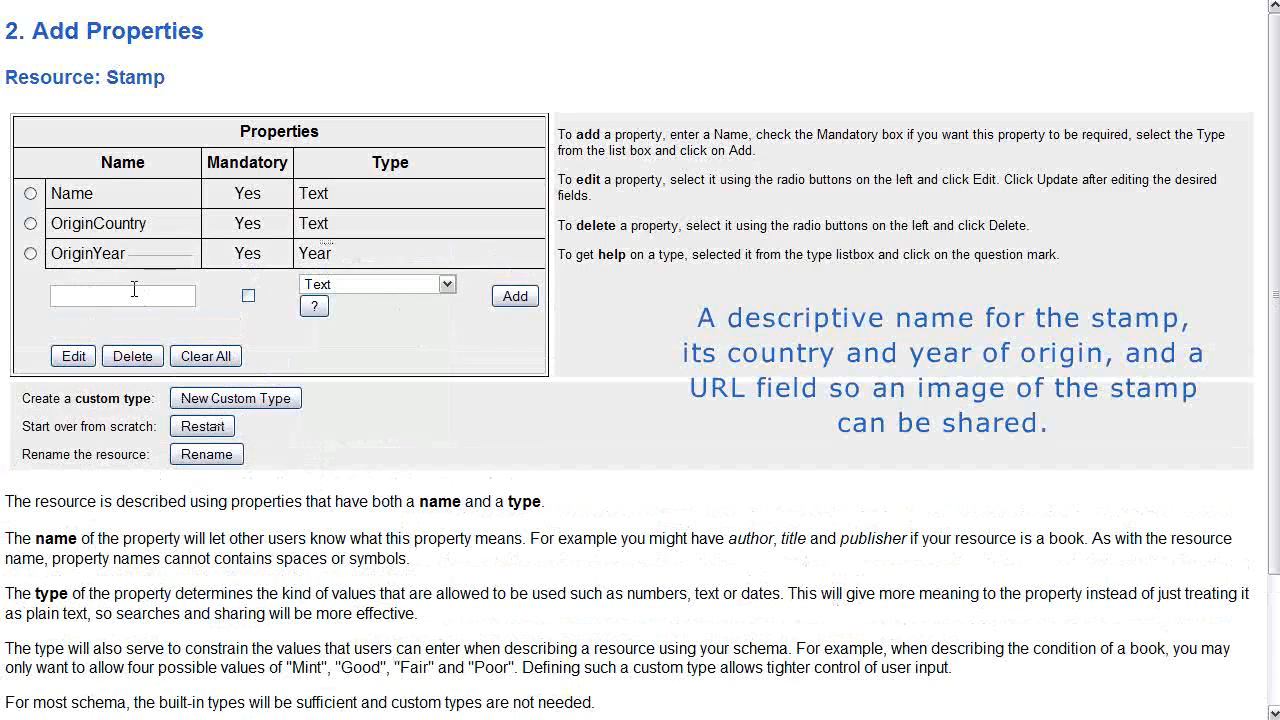
- Add a mandatory property called Image with the type Internet address to the Stamp resource
click(134, 289)
text(Image)
click(375, 284)
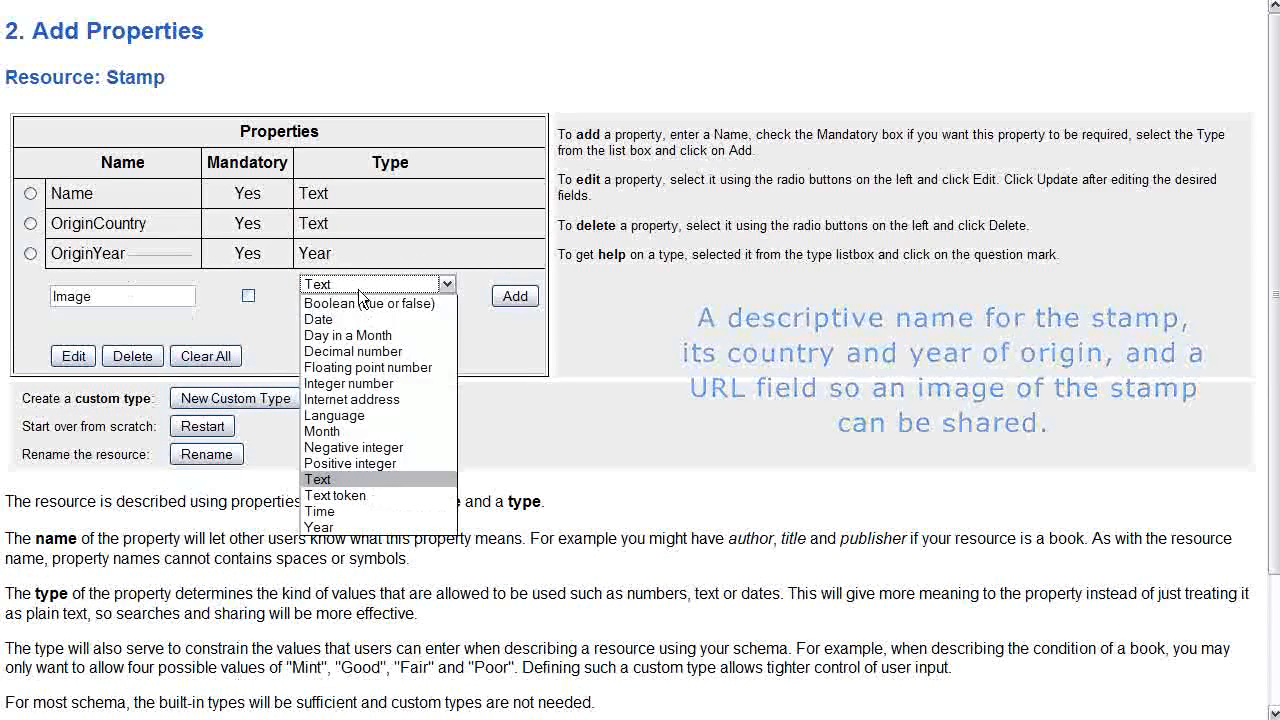
click(376, 399)
click(248, 295)
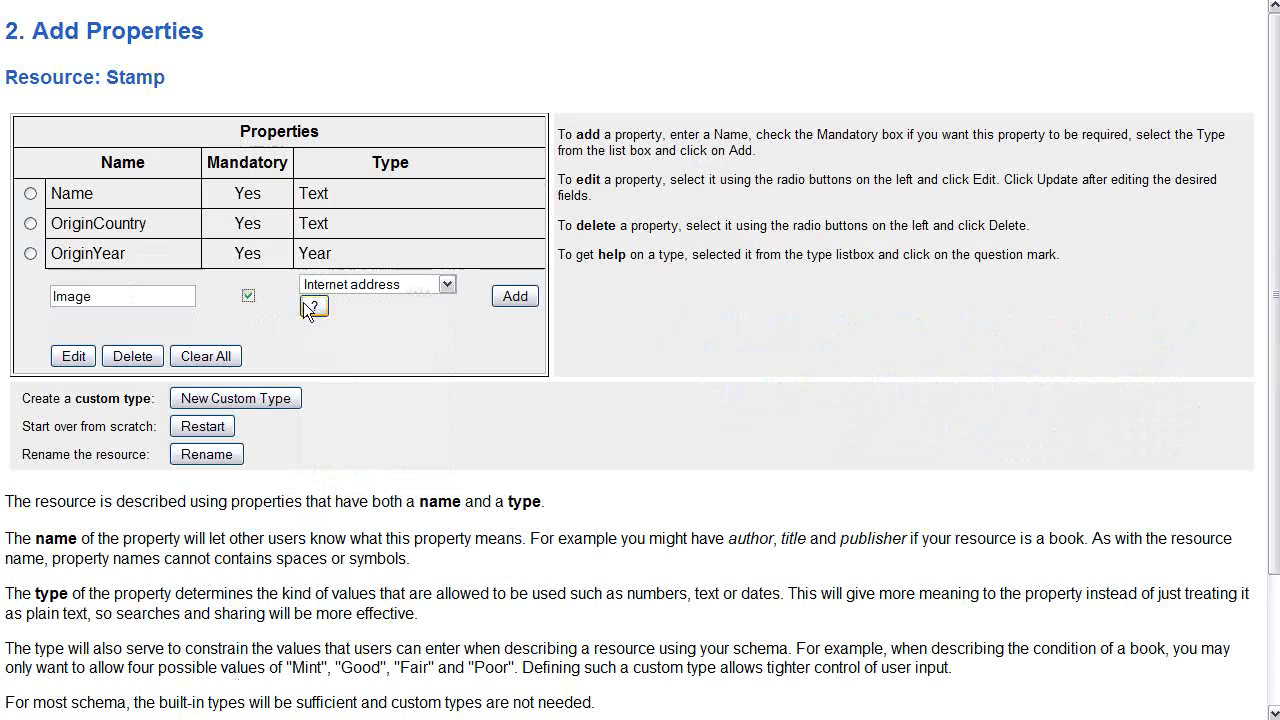
click(508, 299)
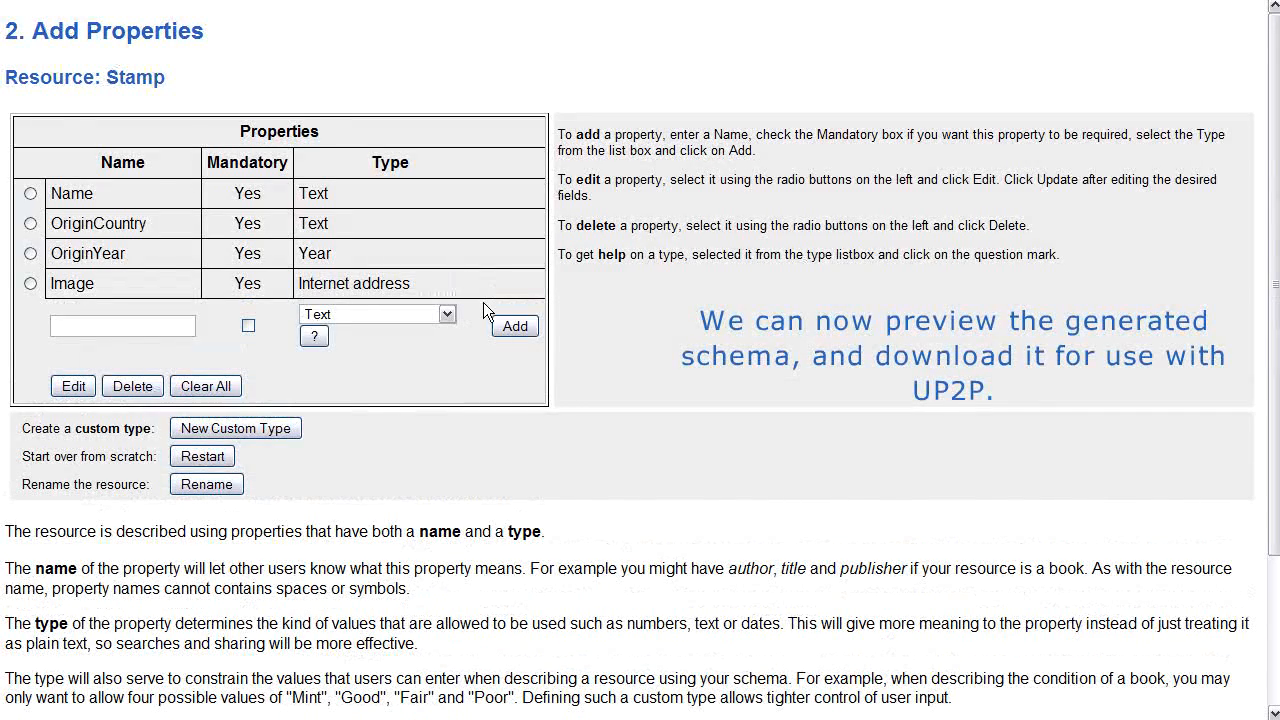
- Preview the generated XML schema for the Stamp resource and download it
scroll(483, 302, down, 3)
click(140, 690)
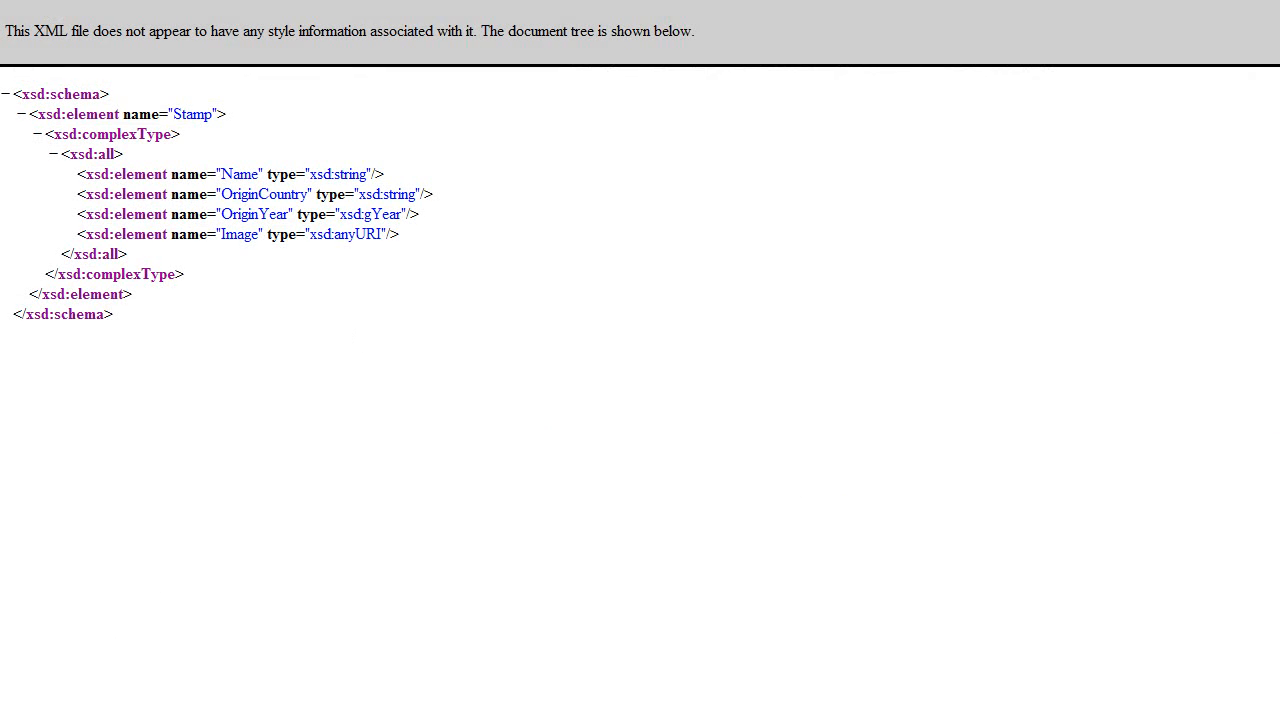
key(alt+Left)
click(80, 695)
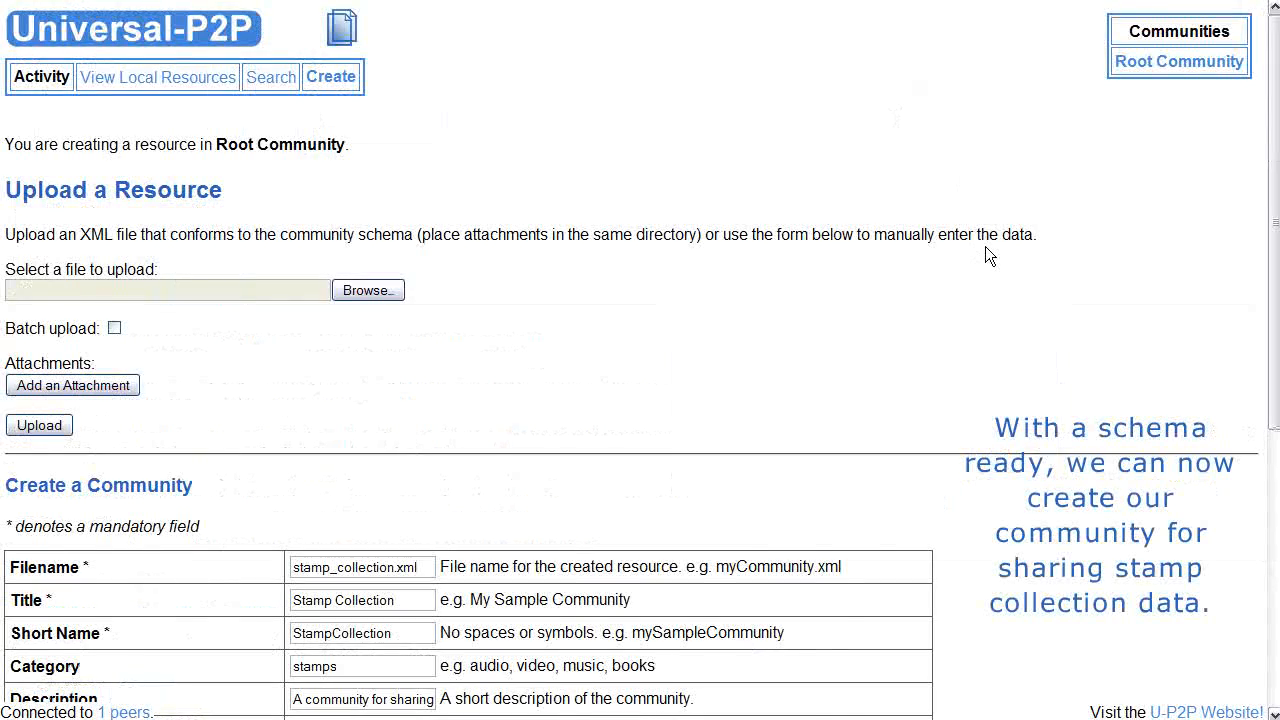
- Attach Stamp.xsd as the XML schema in the filled-in Stamp Collection form and create the community
scroll(985, 255, down, 8)
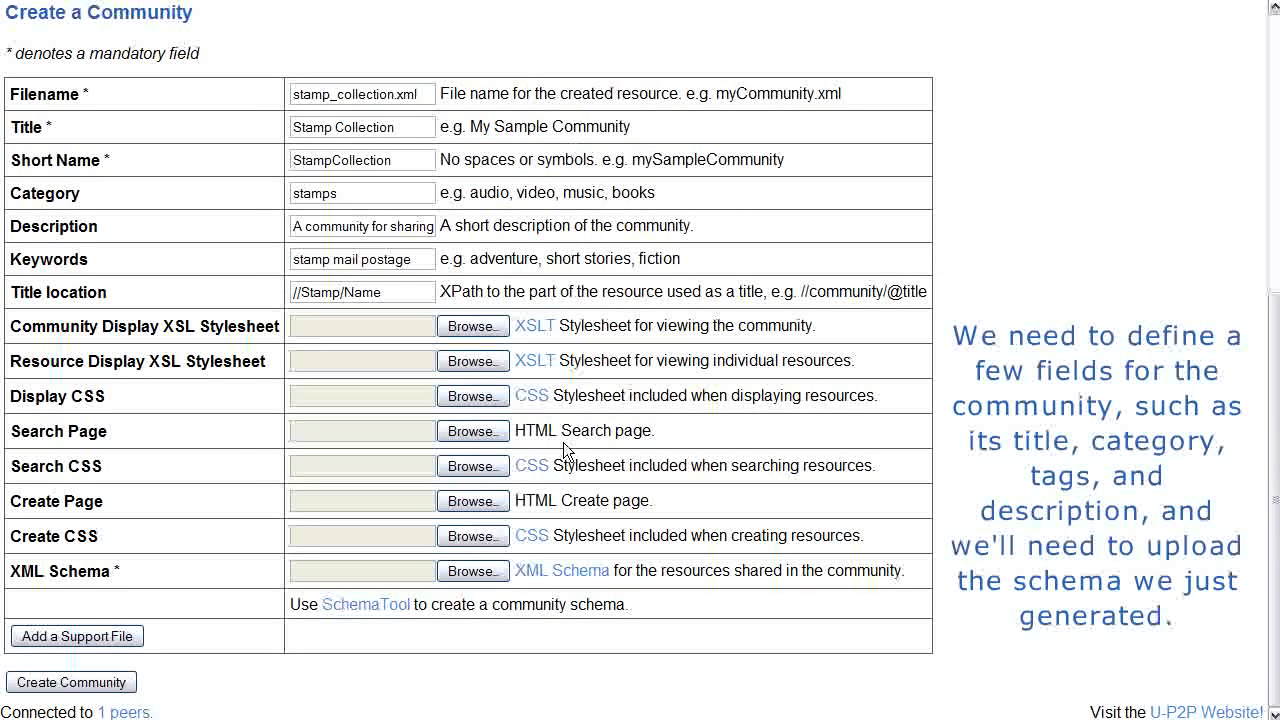
click(471, 571)
click(190, 152)
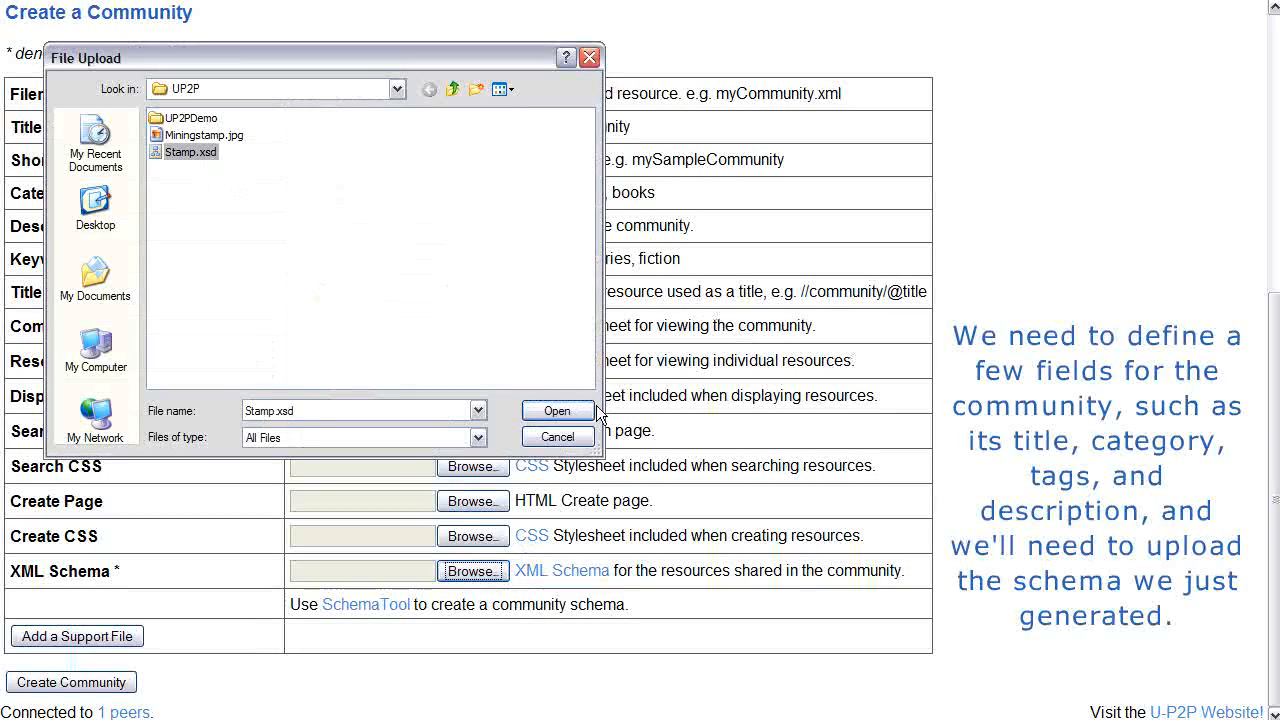
click(557, 410)
click(100, 685)
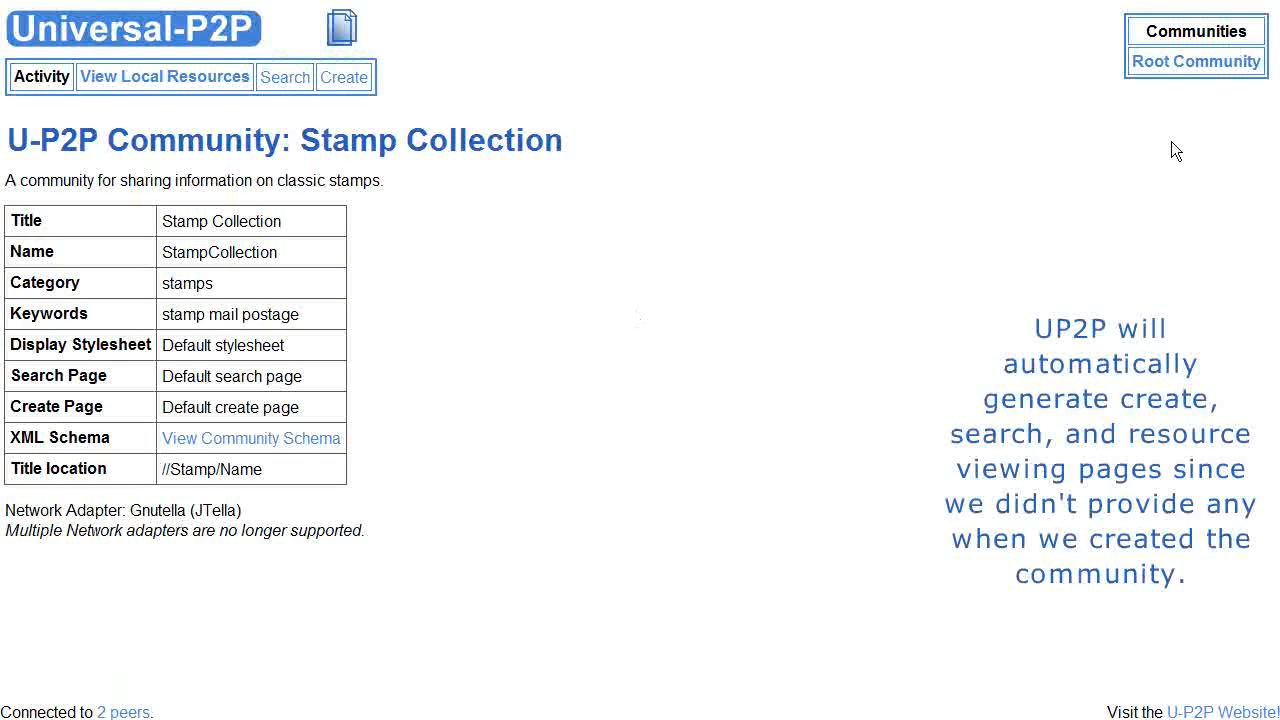
- Switch from the Root Community to the Stamp Collection community and open its resource creation form
mouse_move(1183, 75)
click(1170, 121)
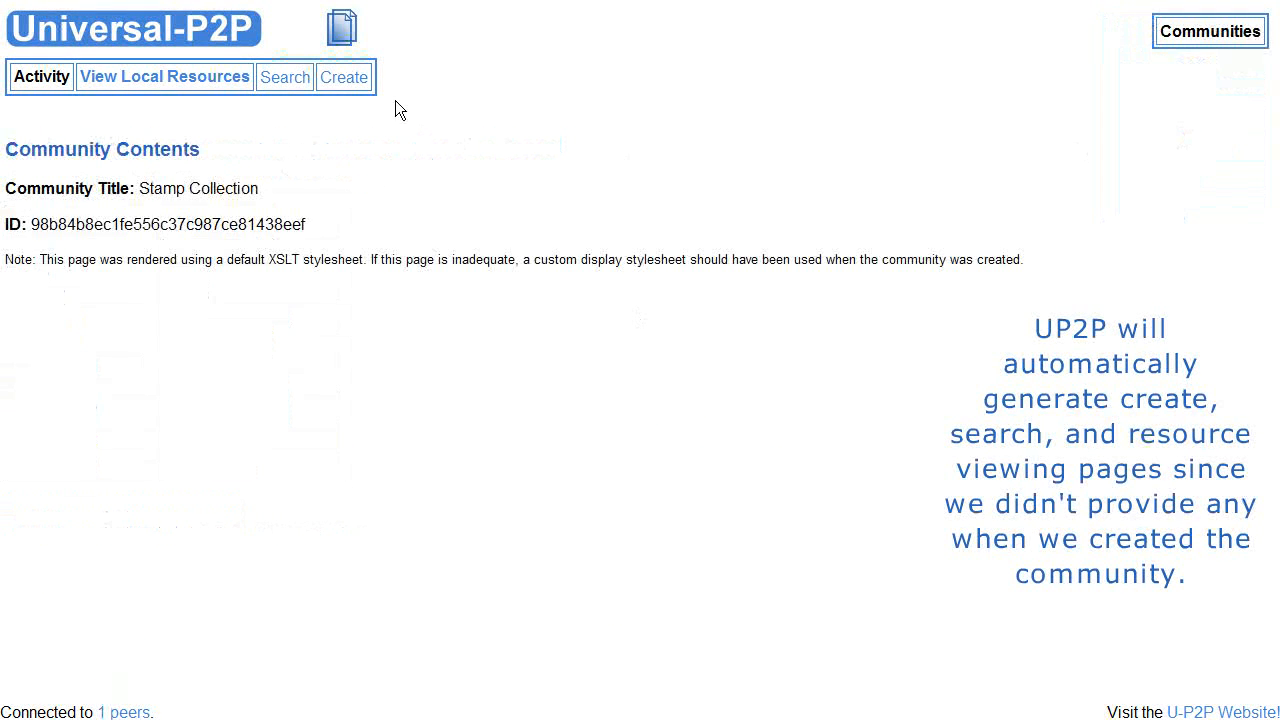
click(352, 80)
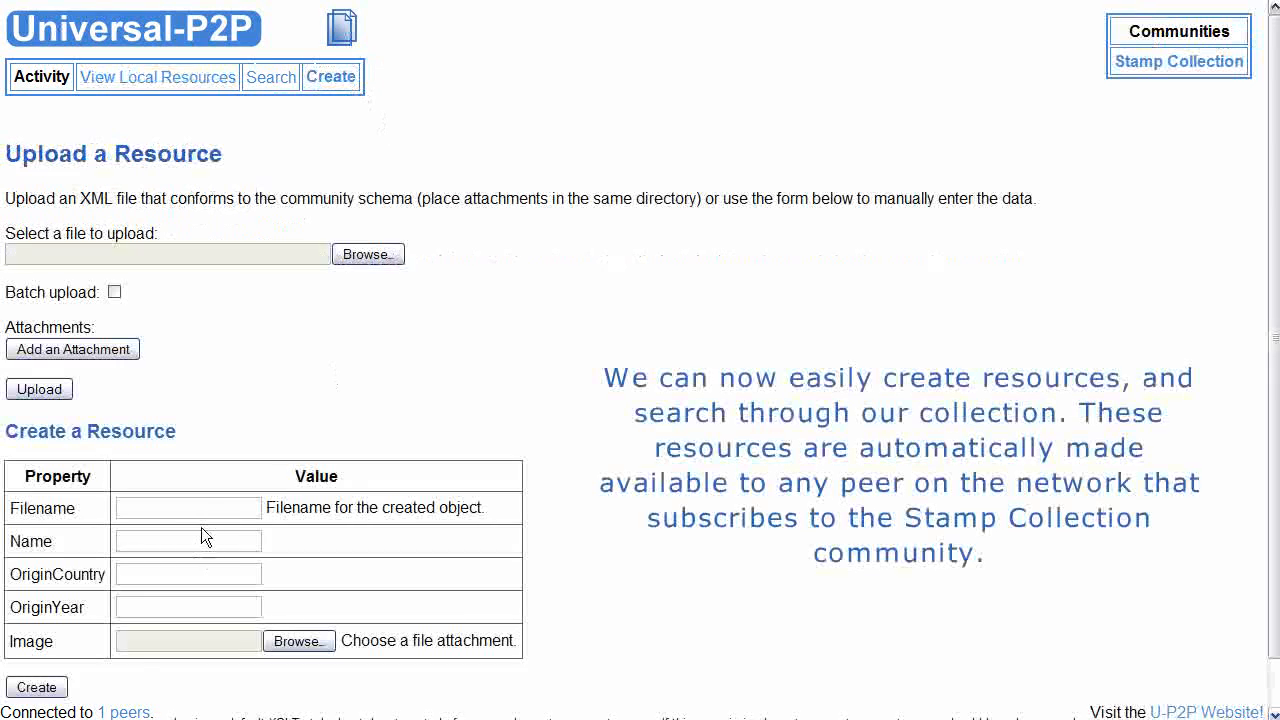
- Fill in the new resource with filename demo.xml, name Newfoundland Mining Stamp, origin country Canada and origin year 1897
click(206, 509)
text(demo.xml)
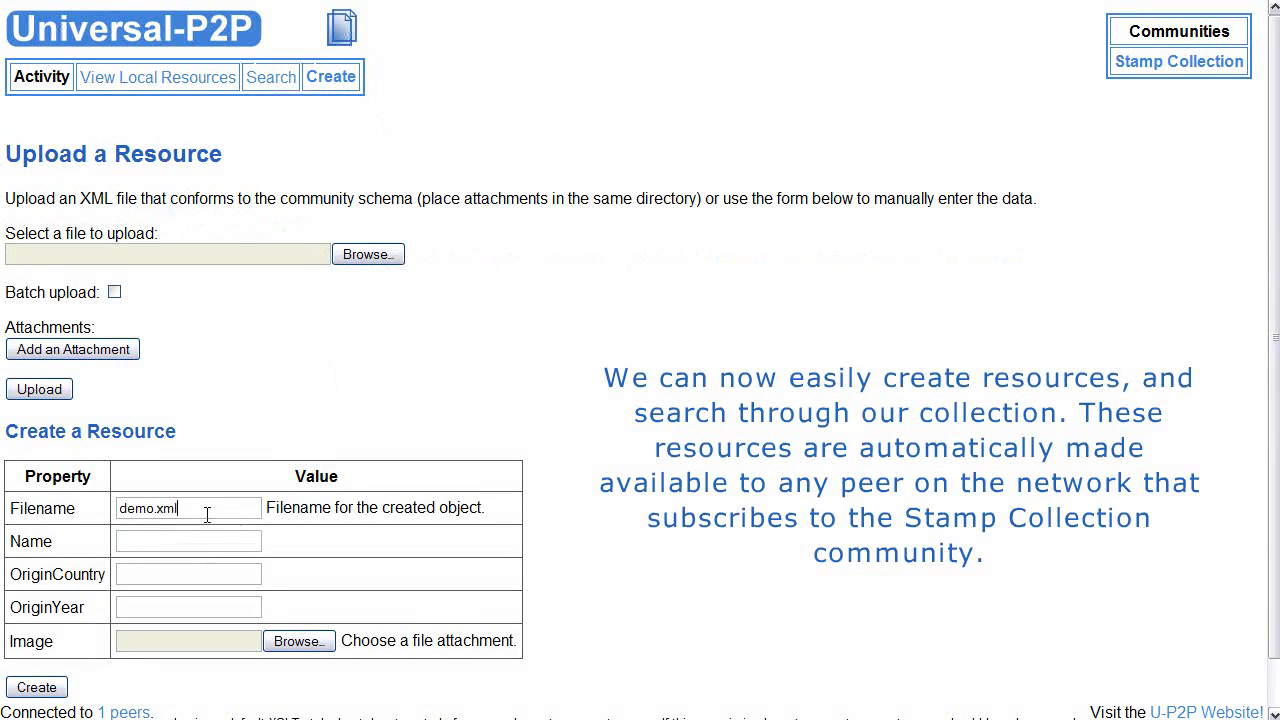
text(N)
key(Down)
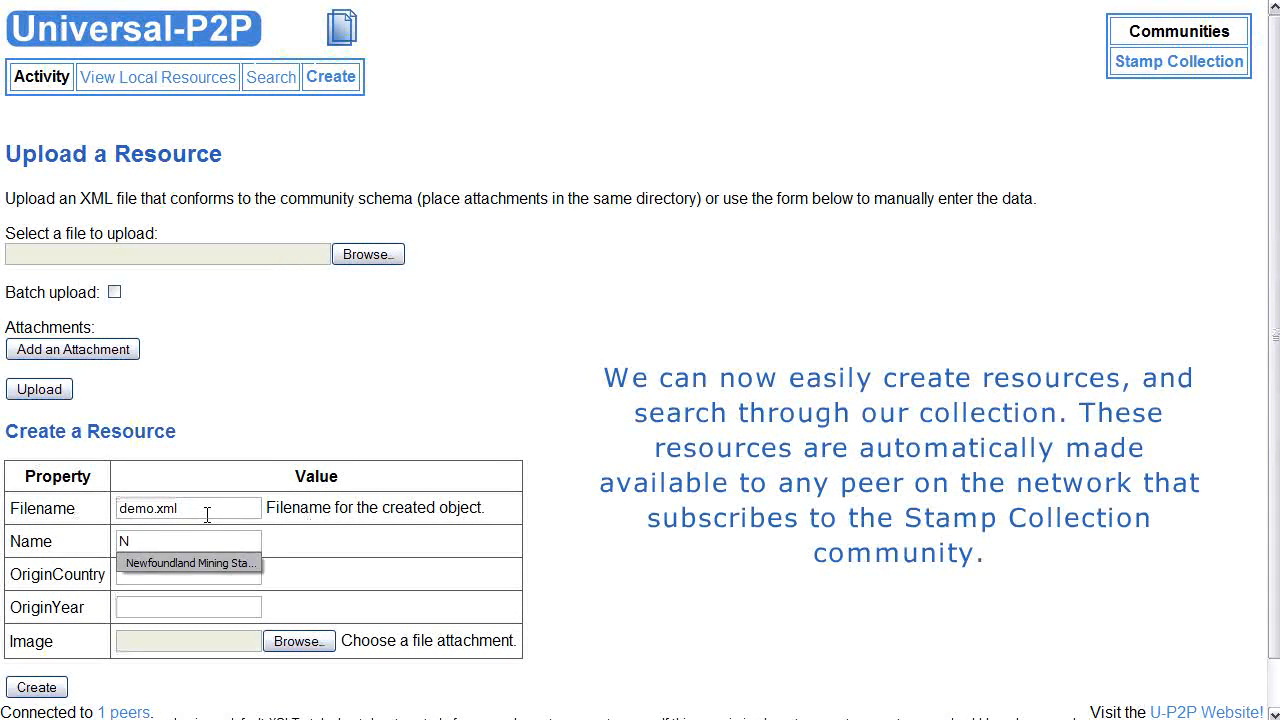
key(Return)
key(Tab)
text(Ca)
key(Down)
key(Return)
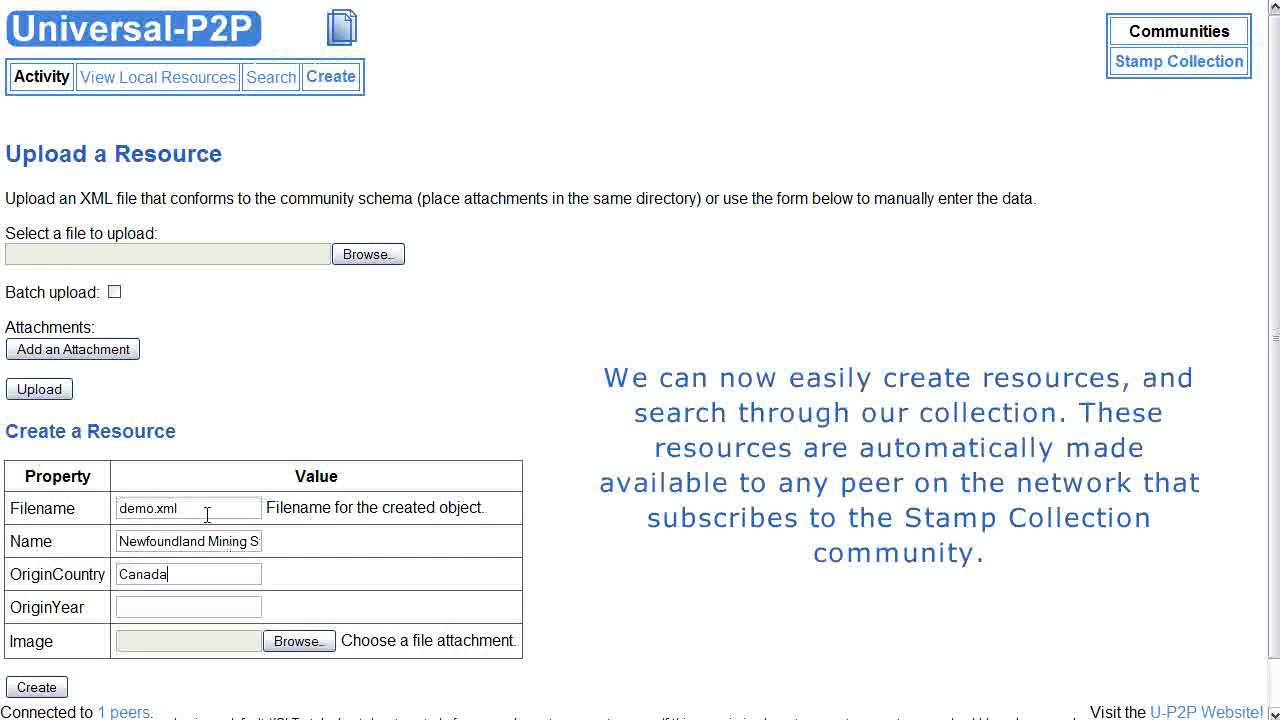
key(Tab)
text(189)
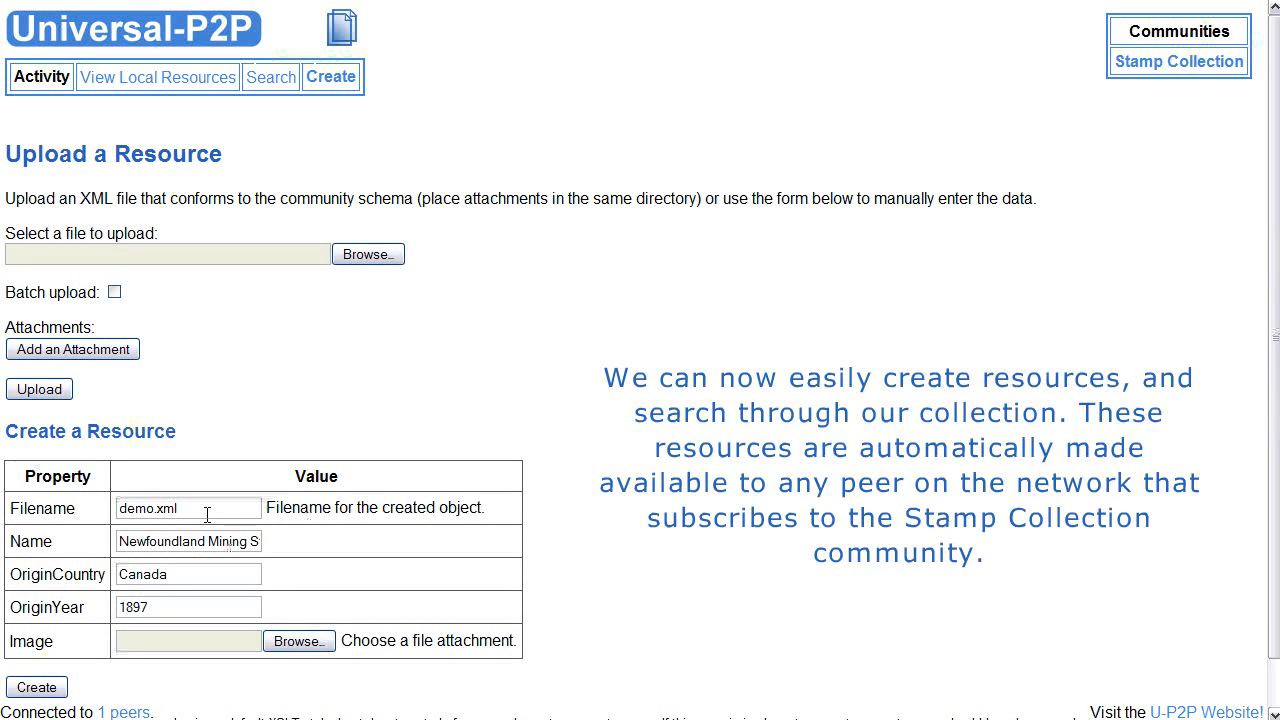
- Attach Miningstamp.jpg as the resource's image and create the resource
click(305, 643)
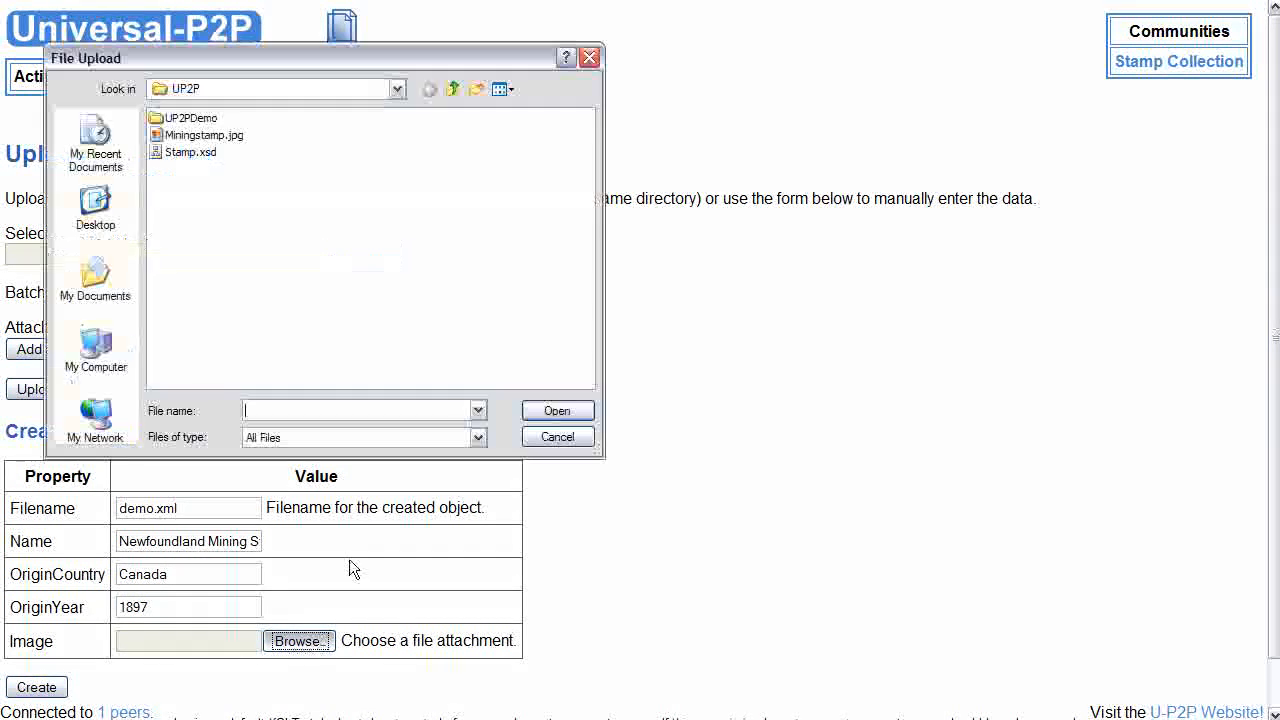
click(225, 137)
click(557, 410)
scroll(660, 537, down, 1)
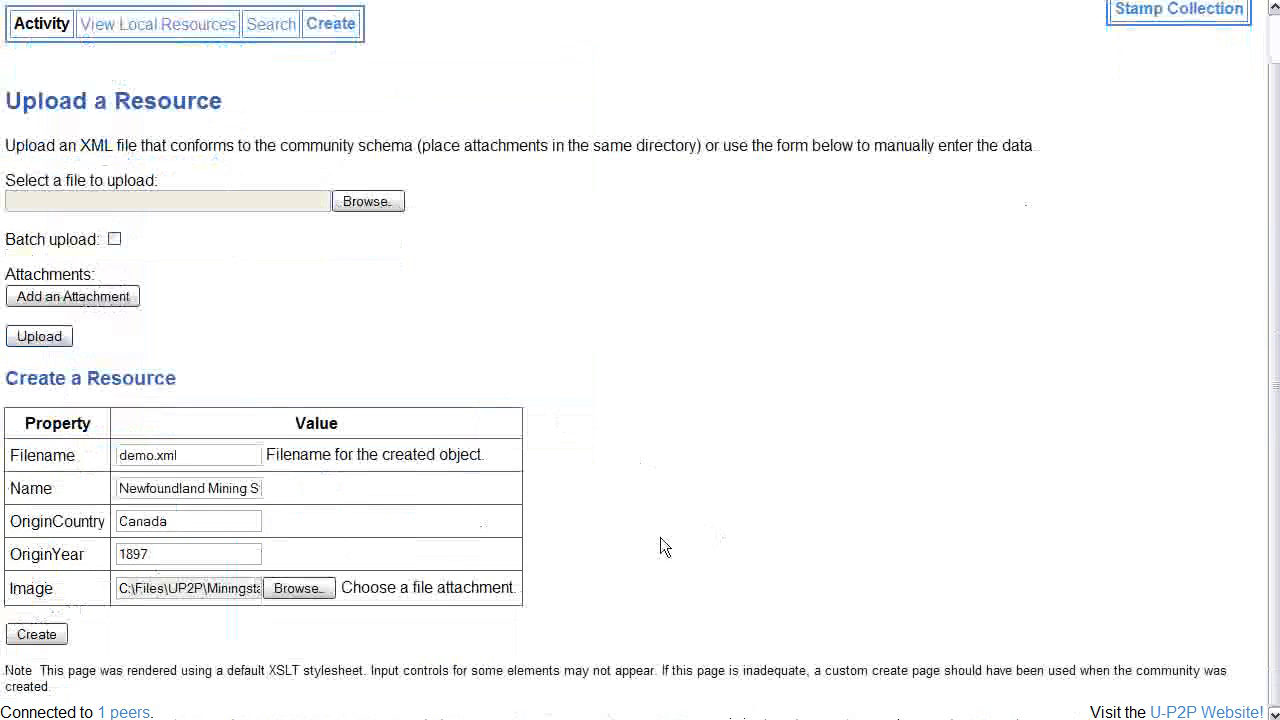
click(50, 640)
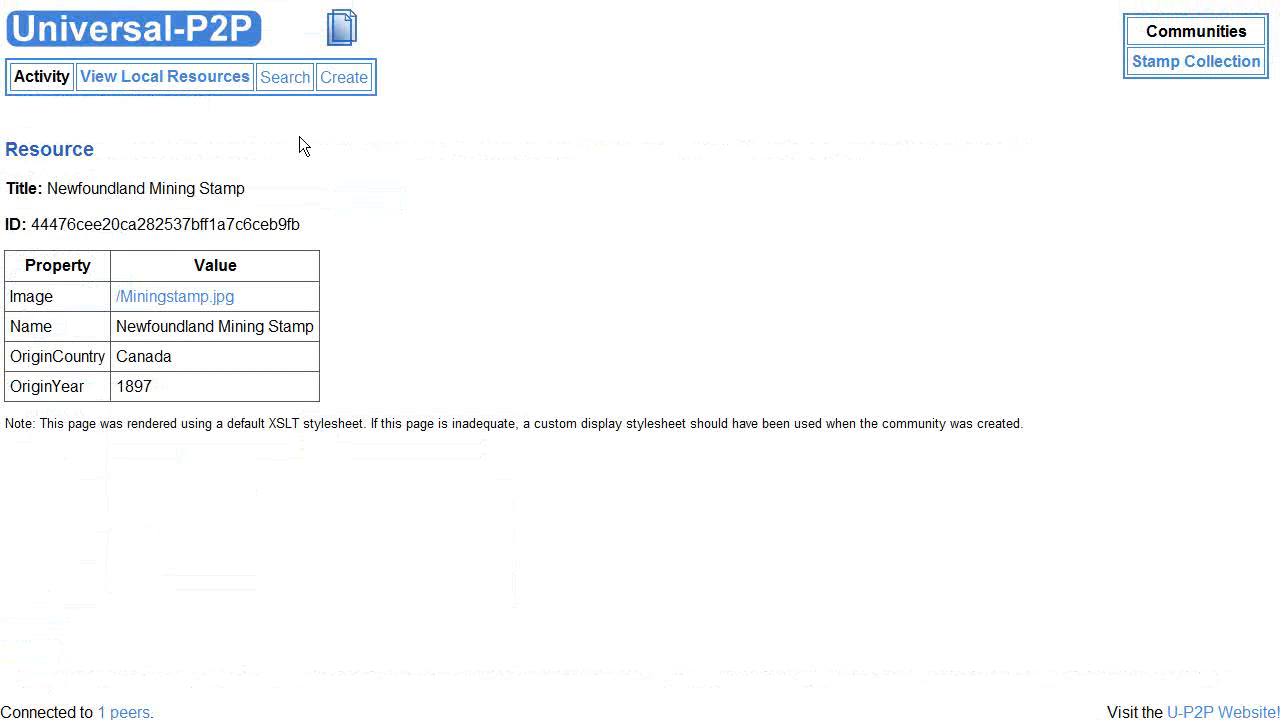
- Search the Stamp Collection community for resources with the name keyword "New"
click(285, 85)
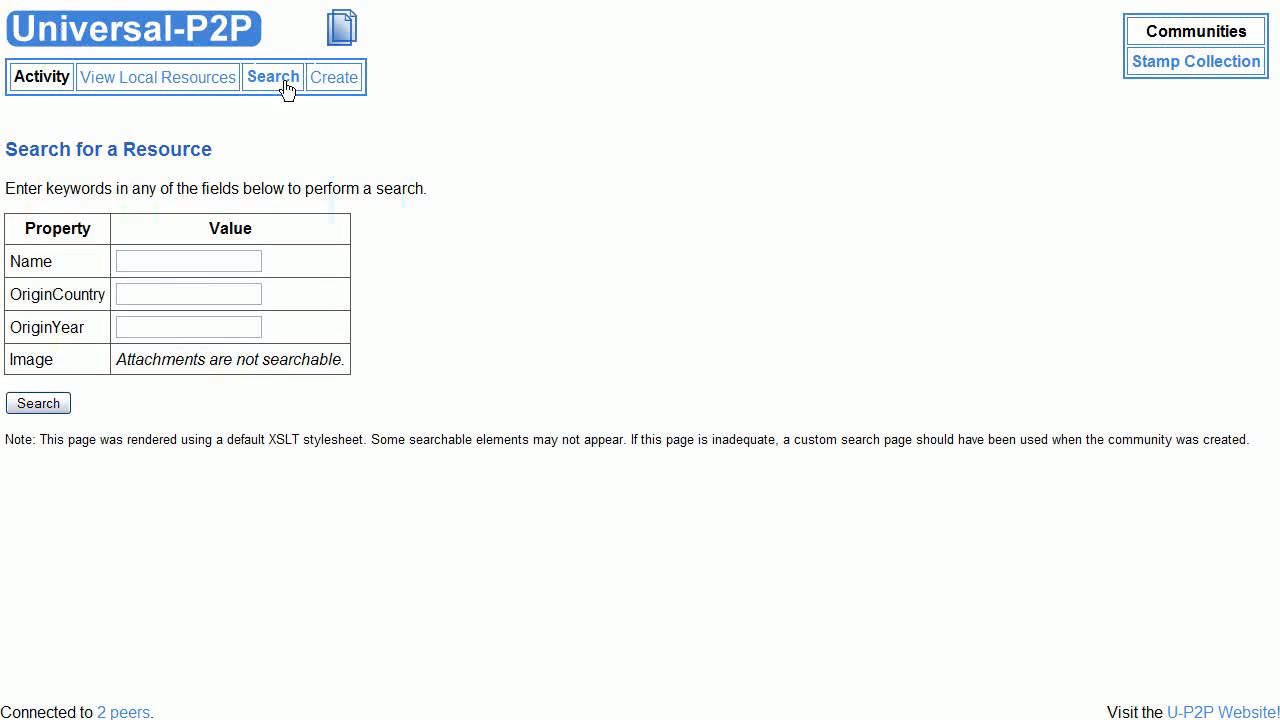
click(202, 262)
text(Ne)
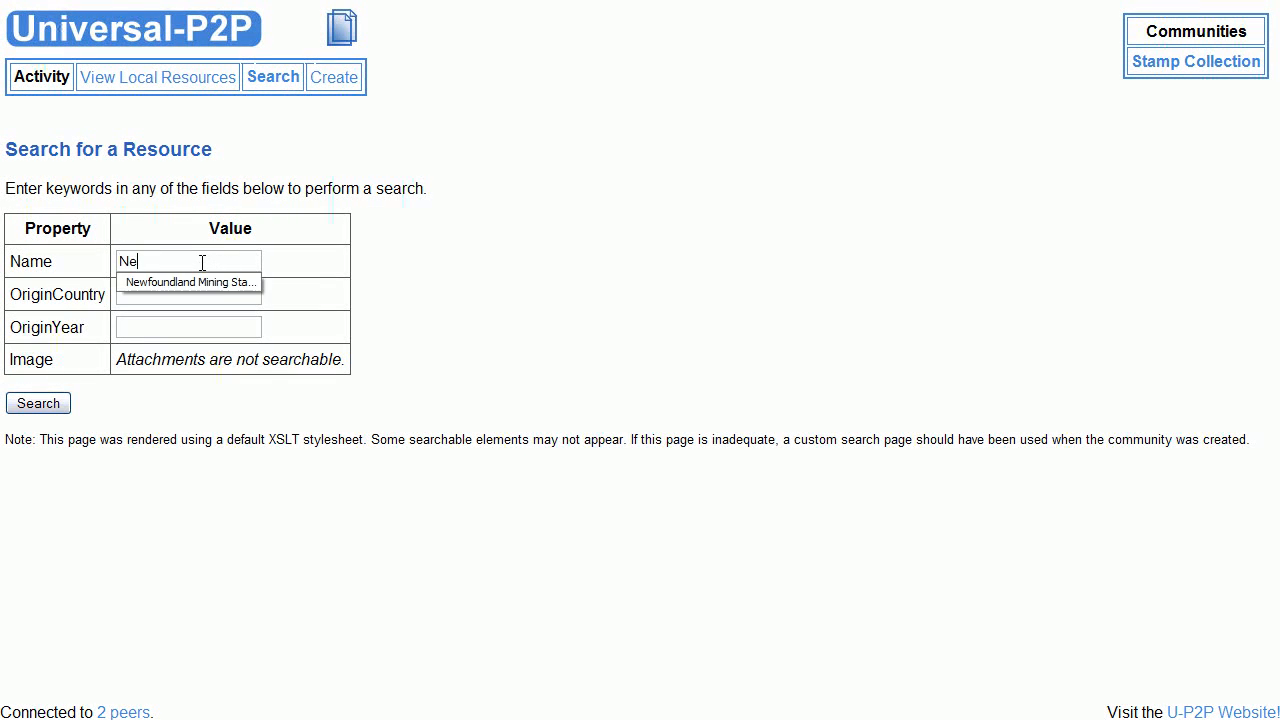
text(w)
key(Return)
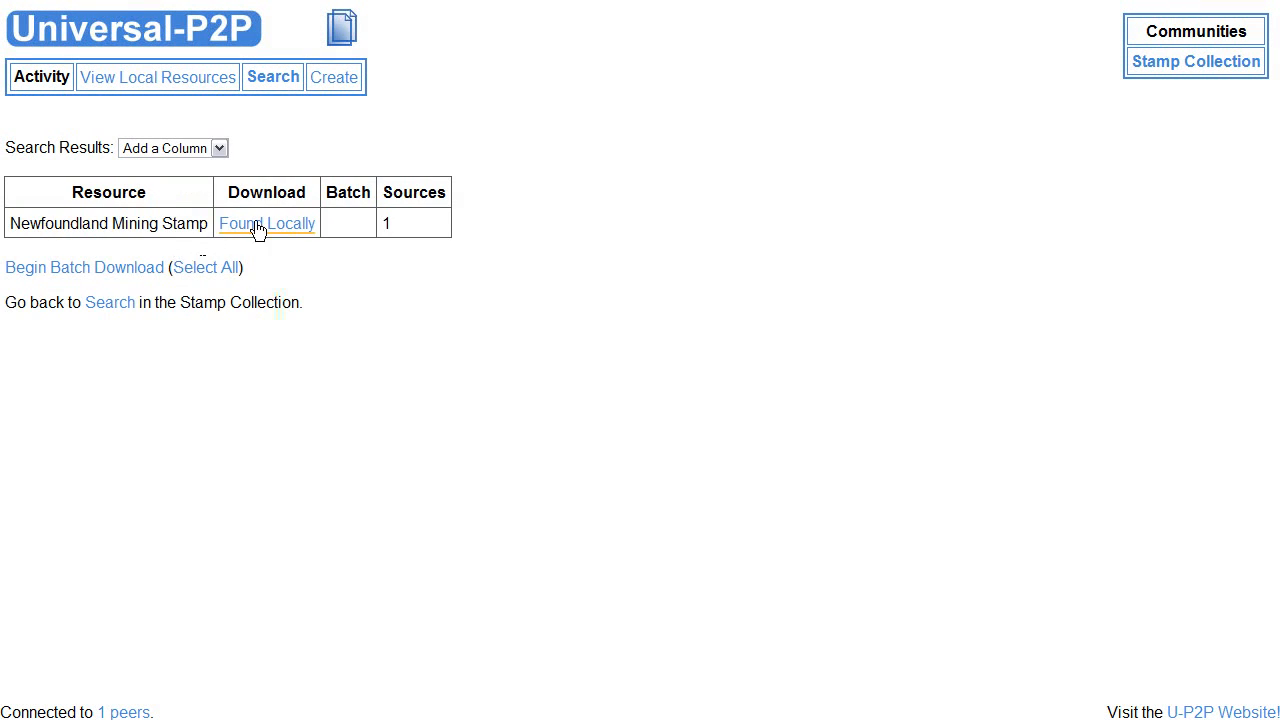
- Open the Newfoundland Mining Stamp search result, view its attached image and return from it
click(259, 226)
click(198, 303)
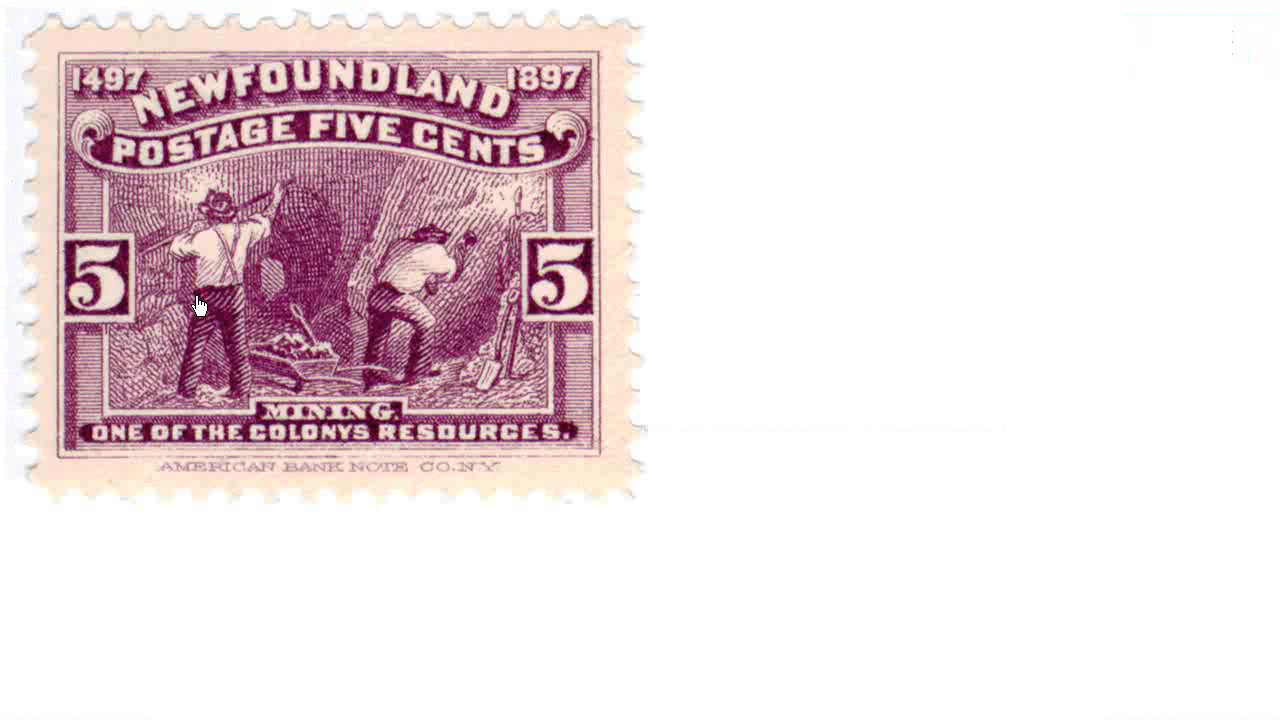
key(alt+Left)
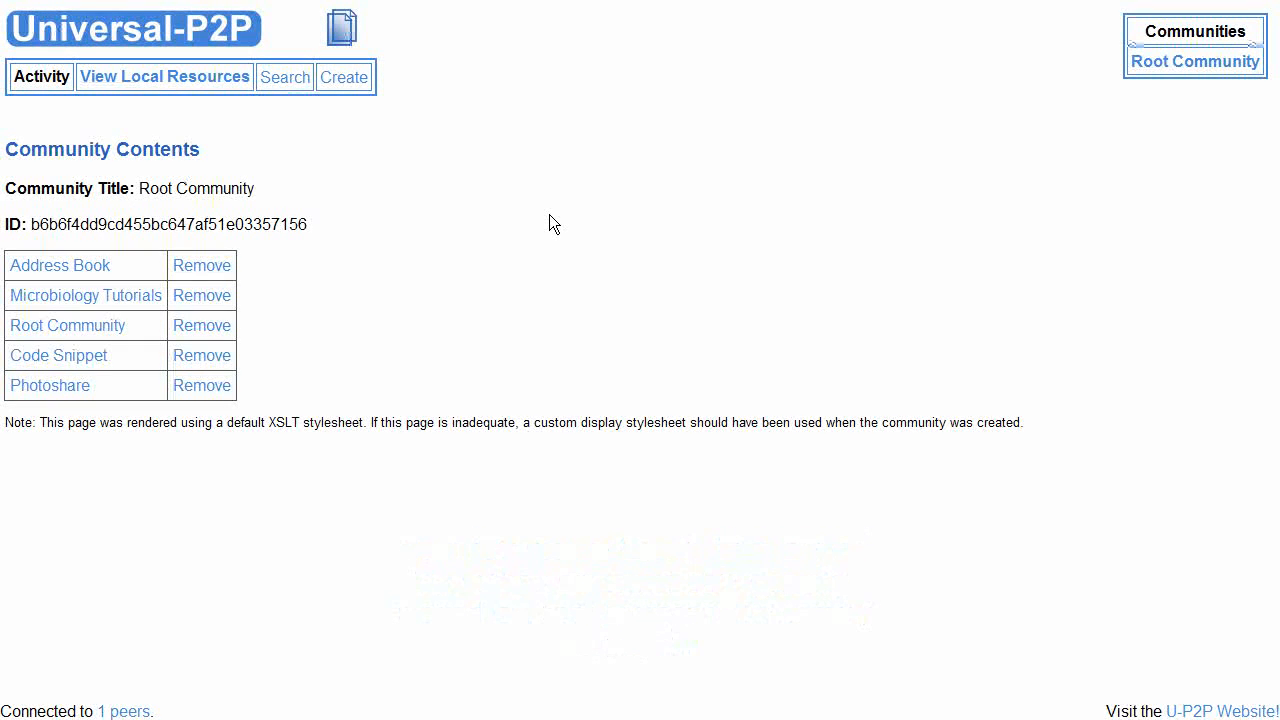
- Open the Root Community's community creation form and examine its stylesheet, page and support file fields
click(357, 84)
scroll(206, 595, down, 5)
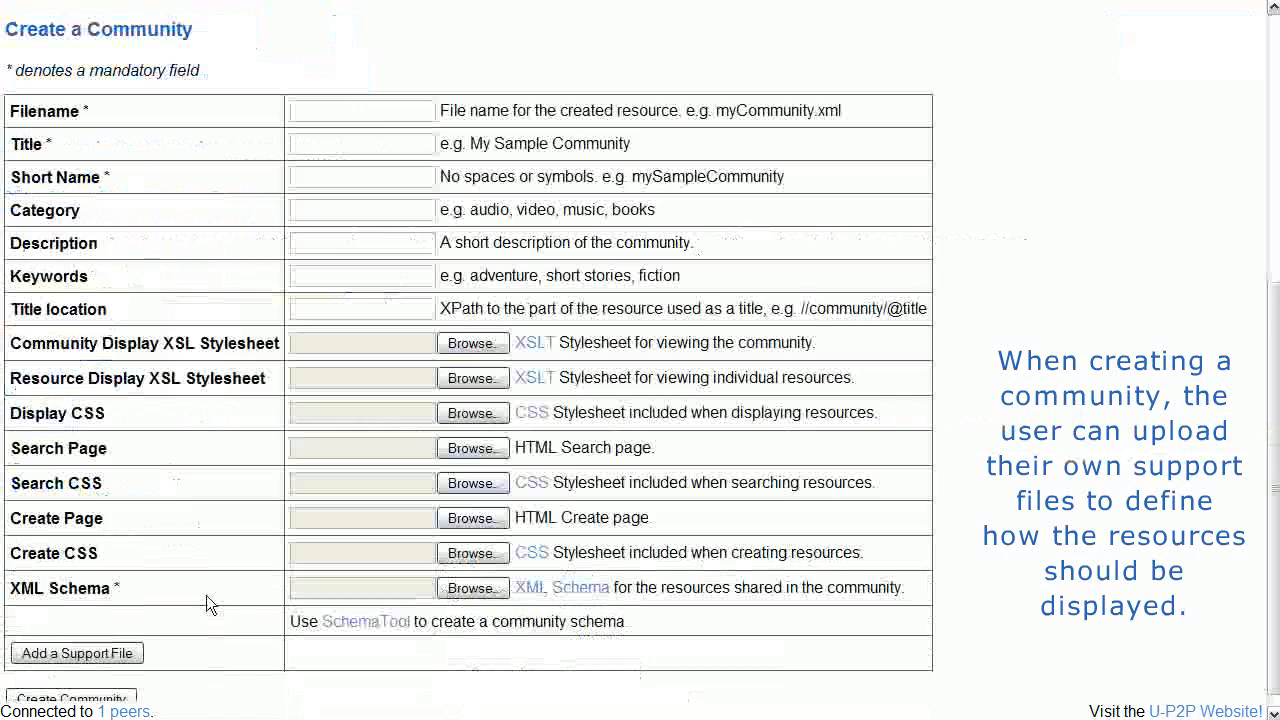
- Add a support file entry to the community creation form and view its file and description fields
click(100, 653)
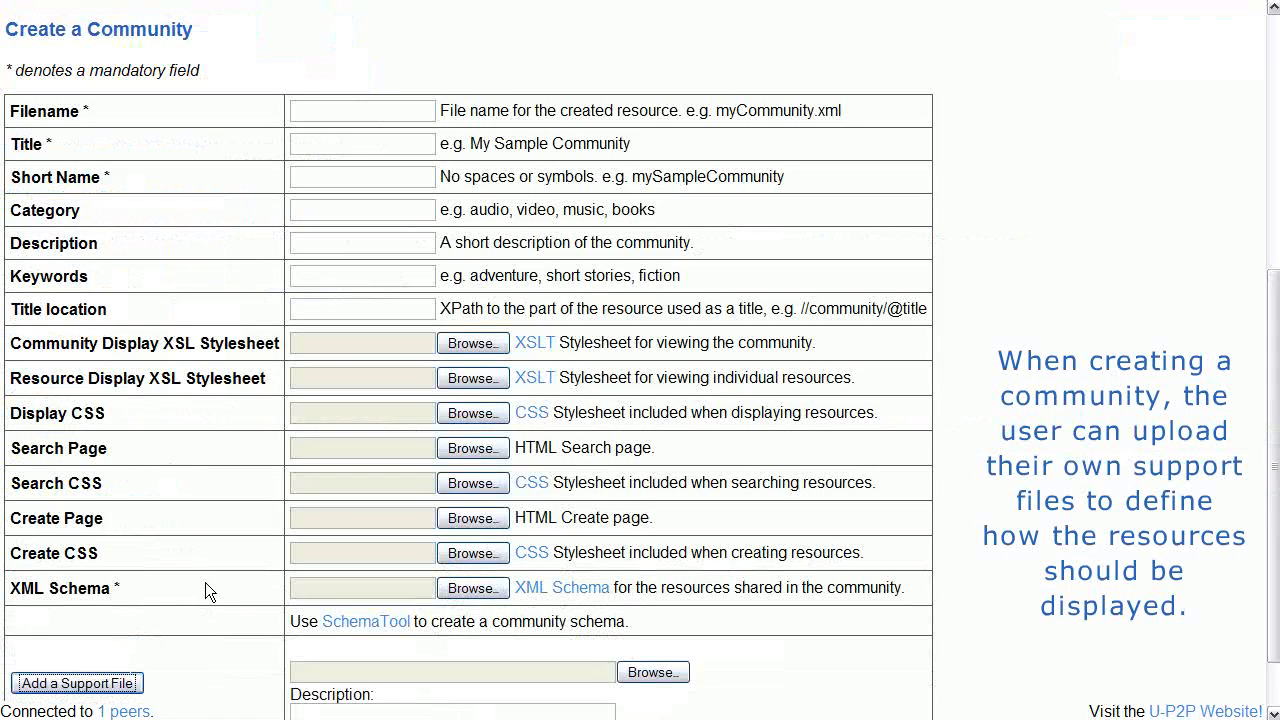
scroll(454, 575, down, 2)
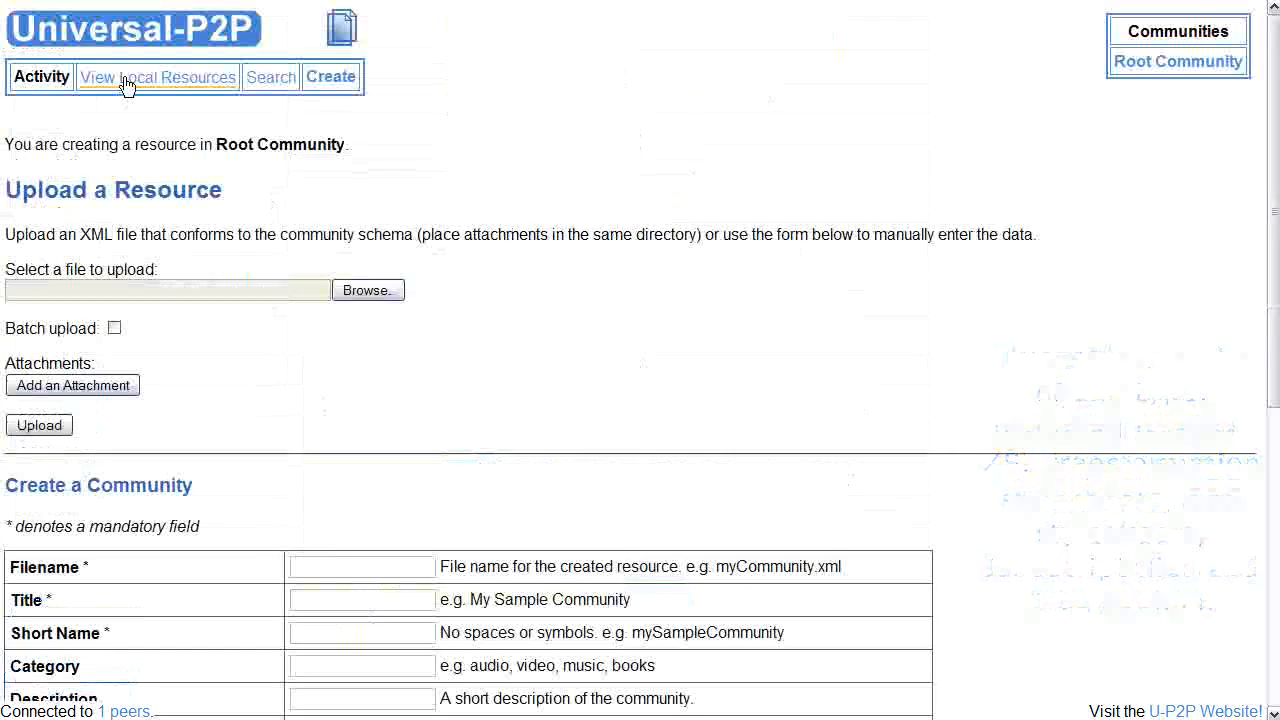
- List the Root Community's local resources and open the Code Snippet community's definition
click(127, 80)
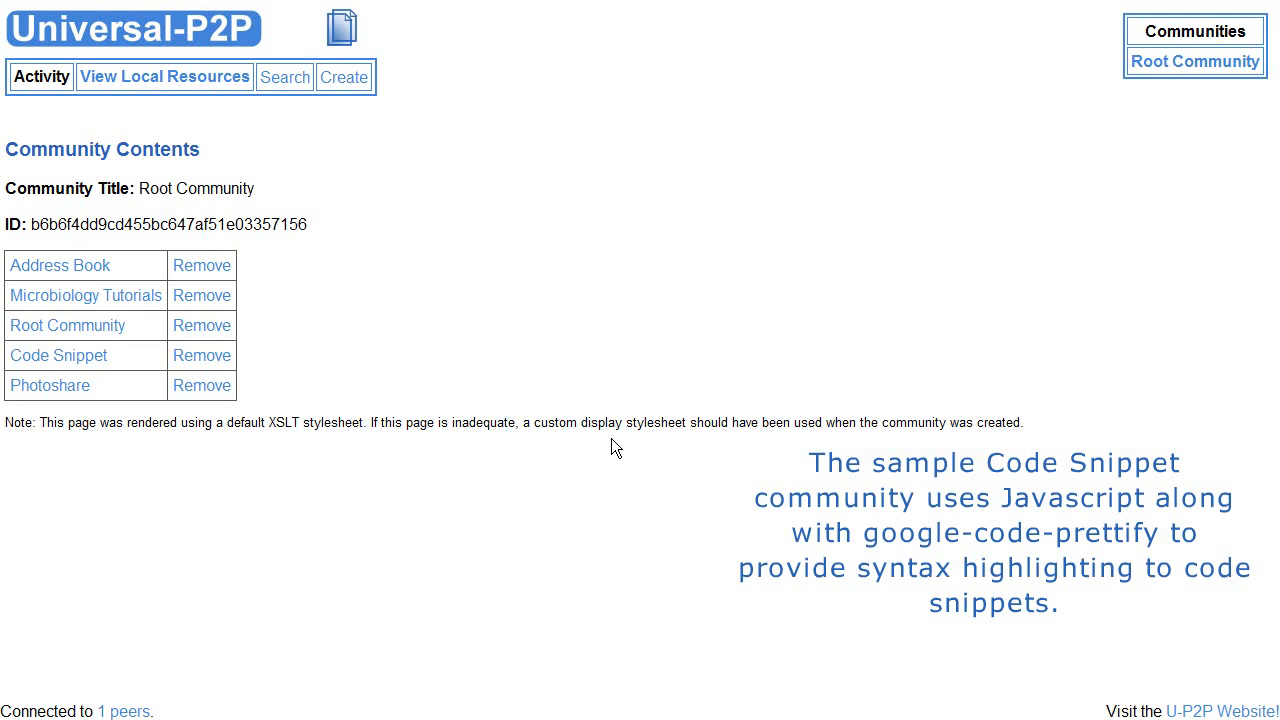
click(91, 360)
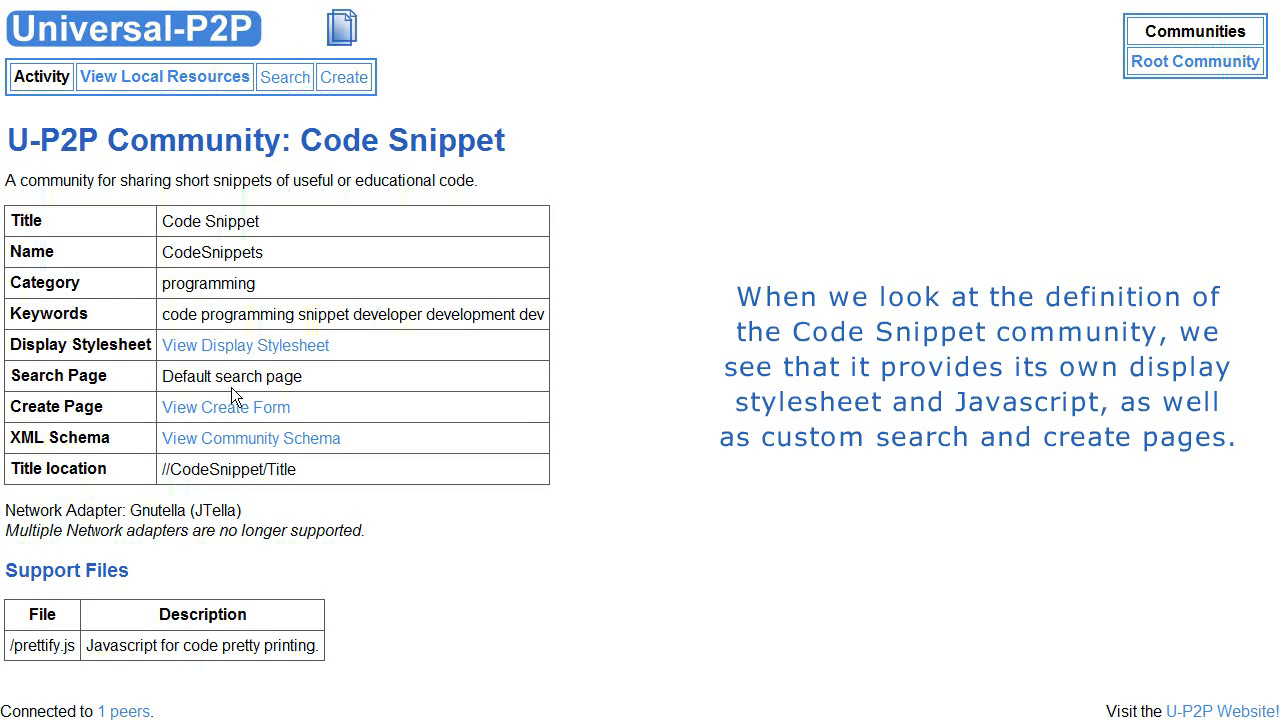
- Switch to the Code Snippet community and search its resources with the license keyword "GPL"
mouse_move(1200, 78)
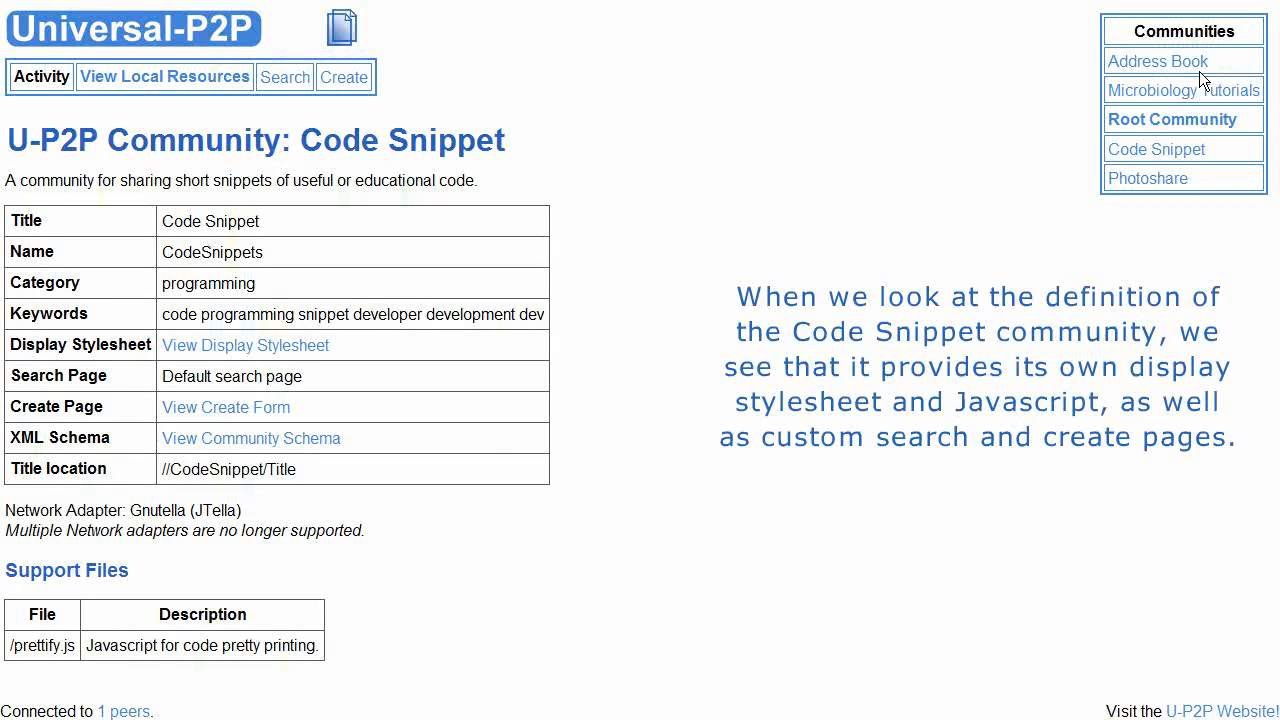
click(1180, 150)
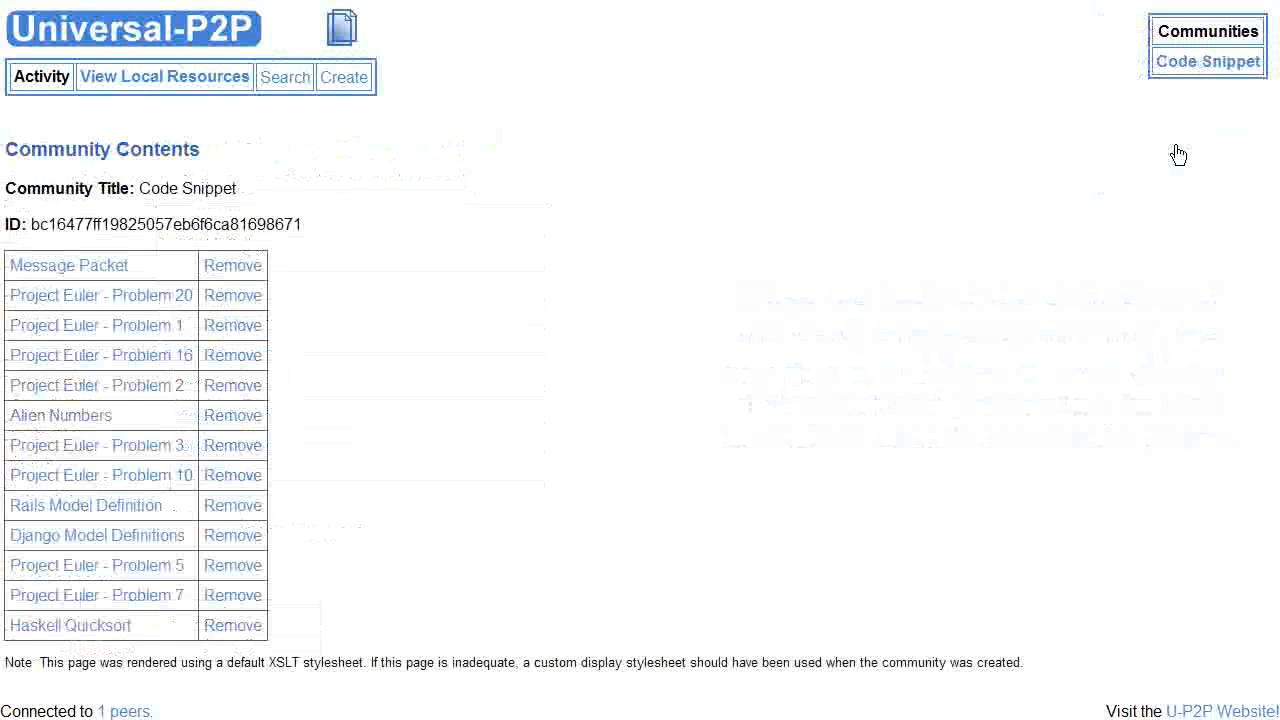
click(294, 84)
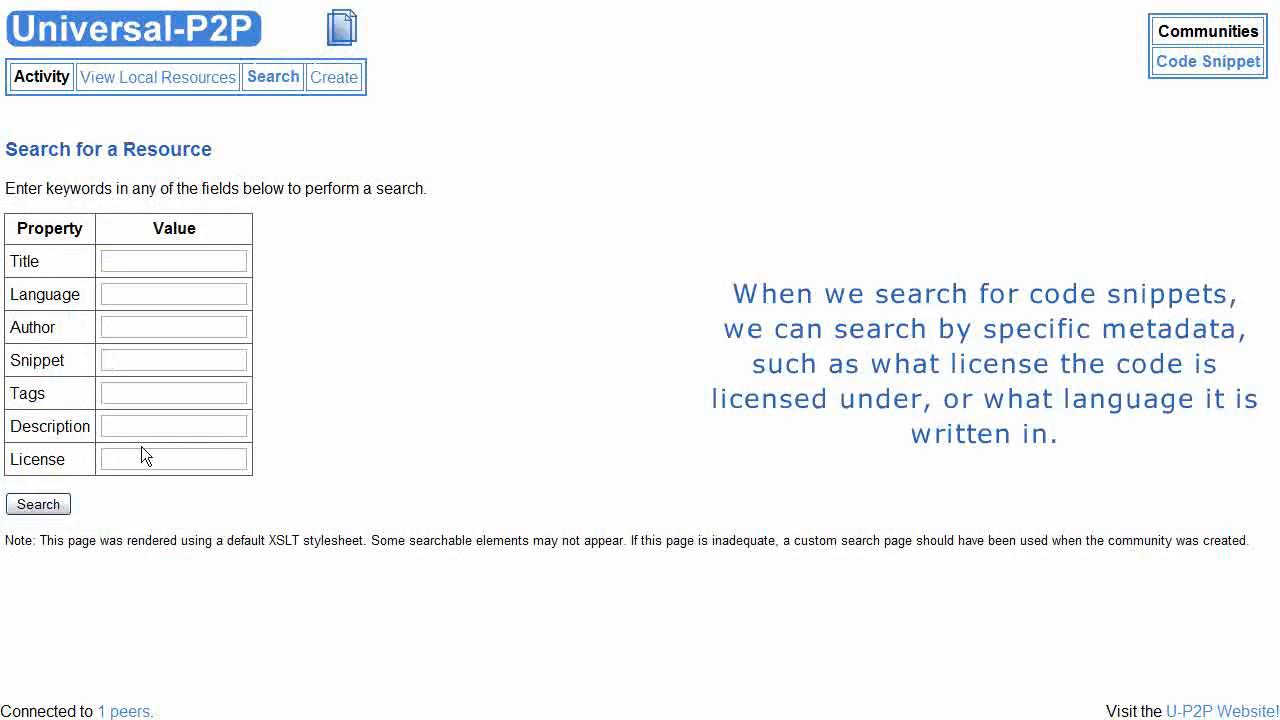
text(GPL)
click(38, 504)
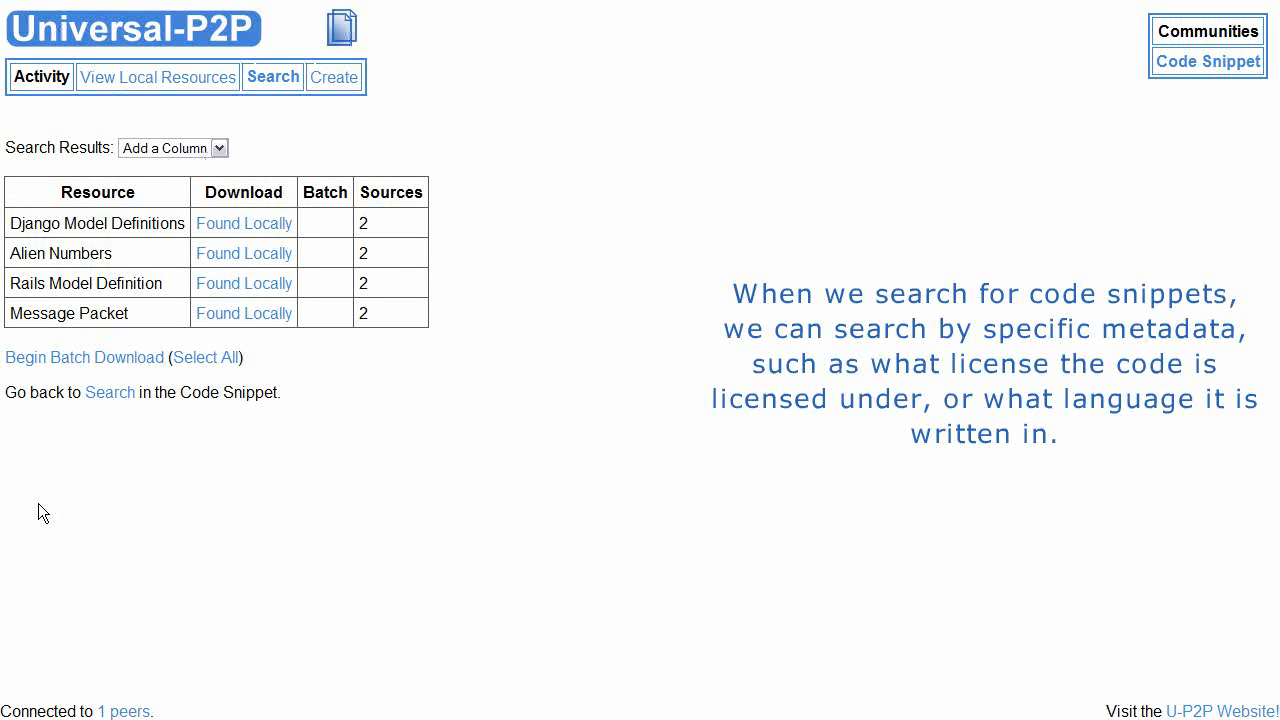
- Add License, Description and Language columns to the Code Snippet search results
click(206, 155)
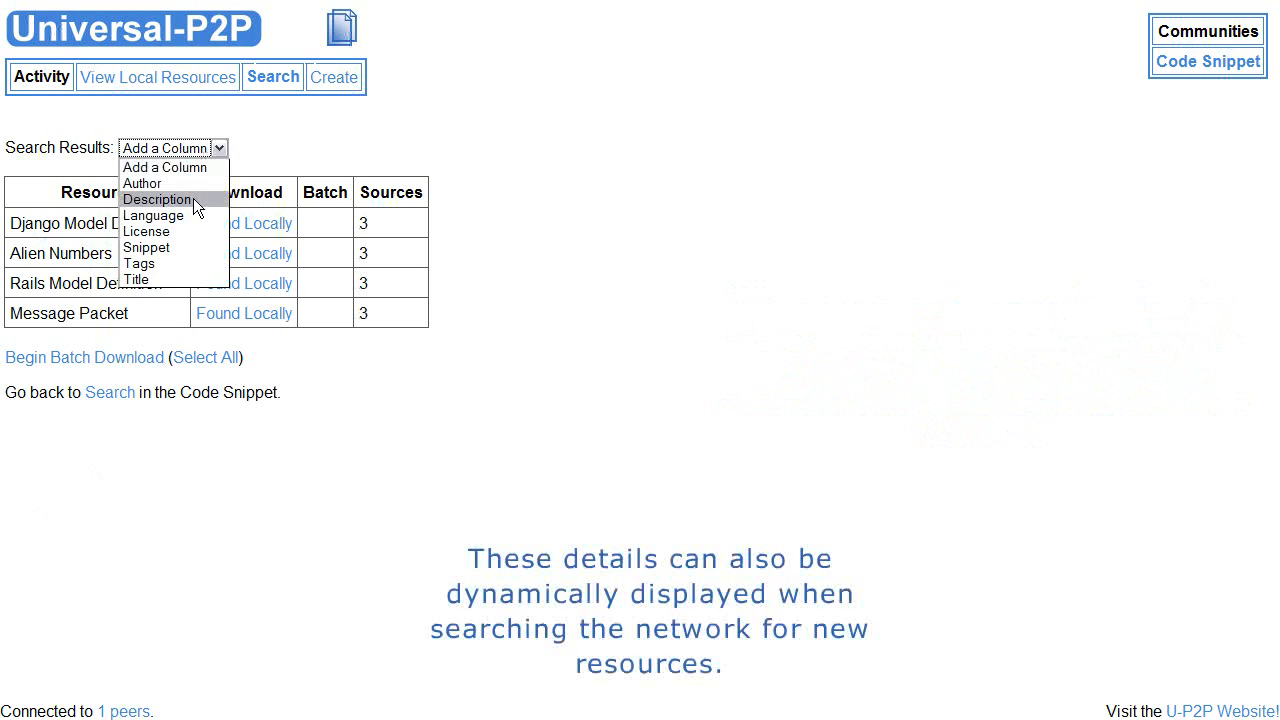
click(183, 232)
click(208, 150)
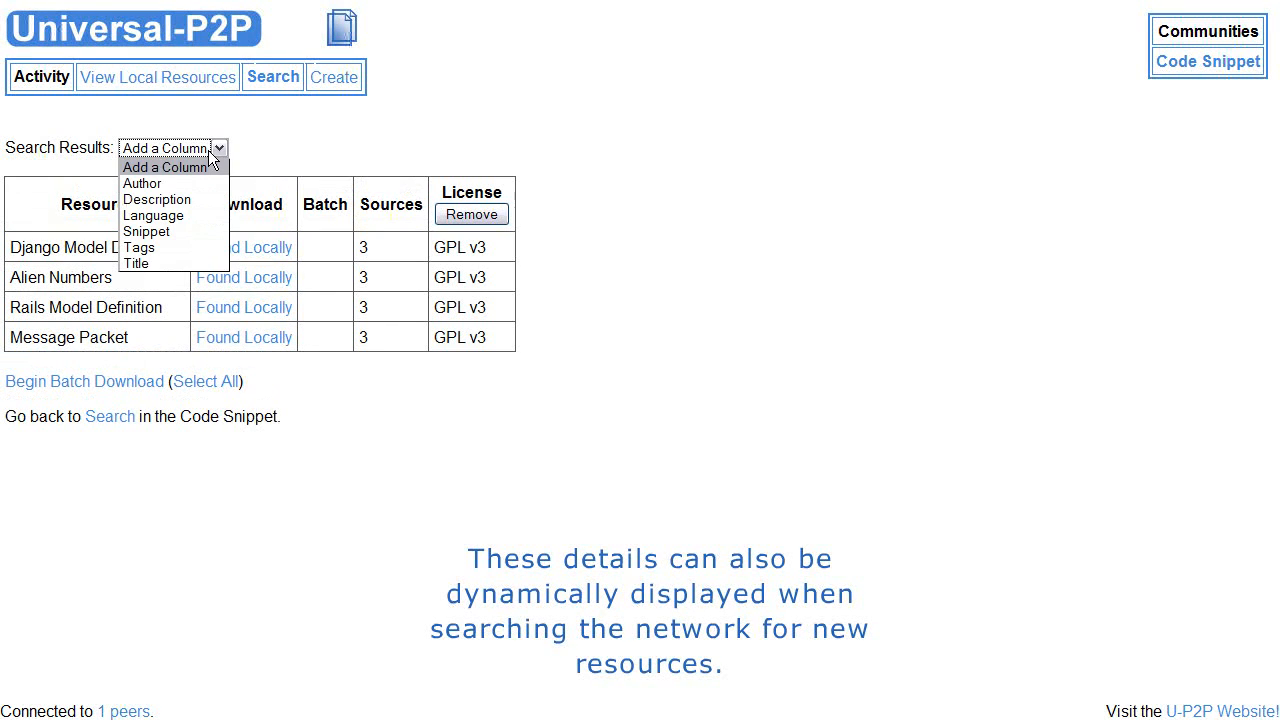
click(165, 199)
click(203, 147)
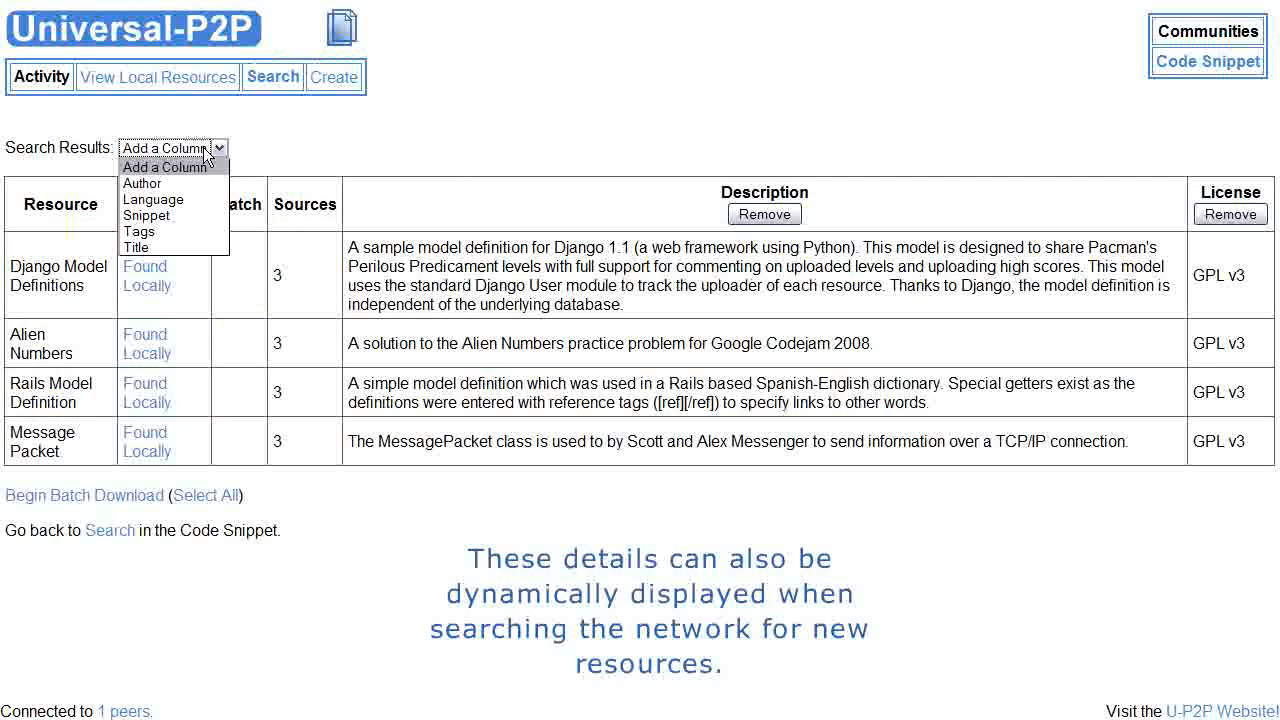
click(186, 196)
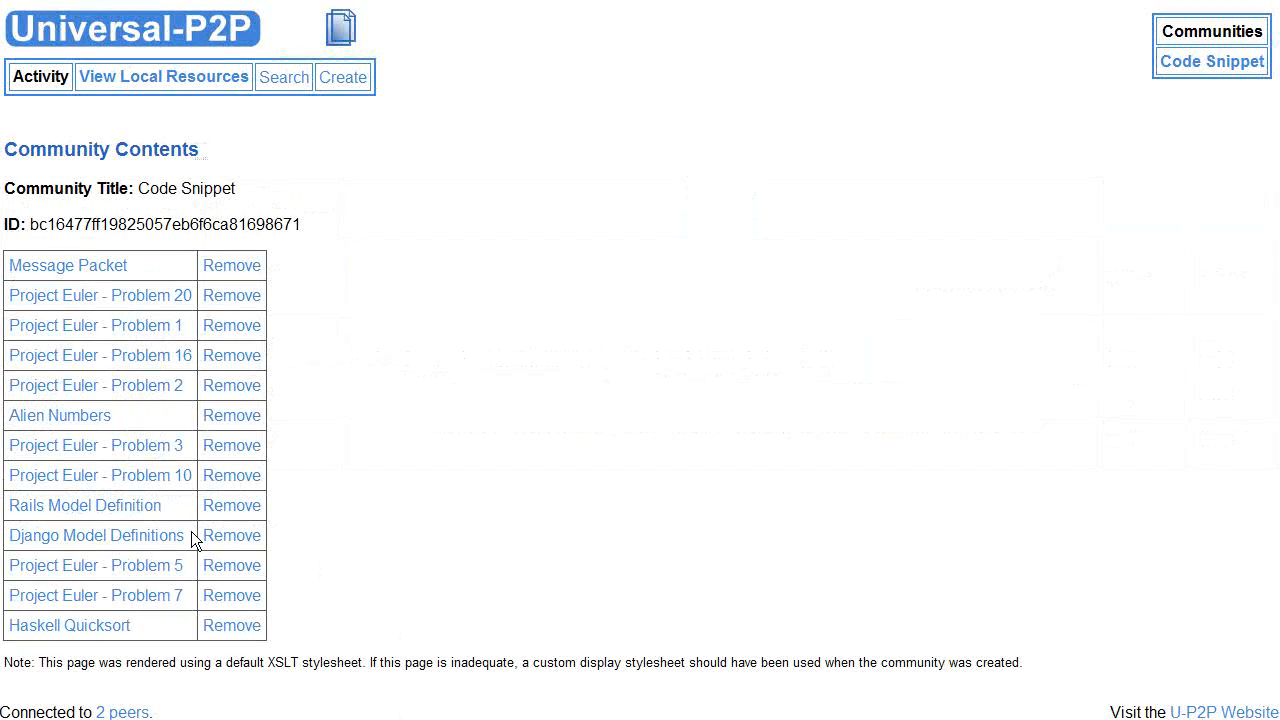
- Open the Django Model Definitions resource from the Code Snippet community's local resources and read through its code
click(160, 540)
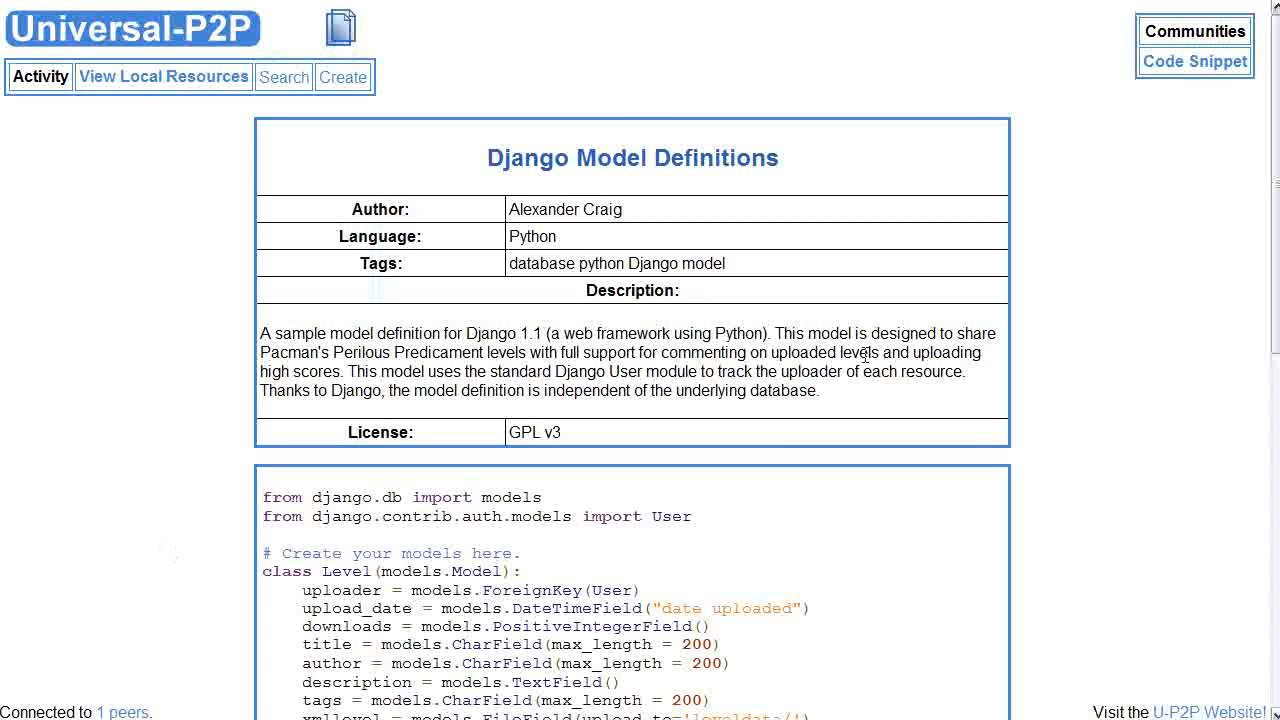
scroll(1087, 316, down, 10)
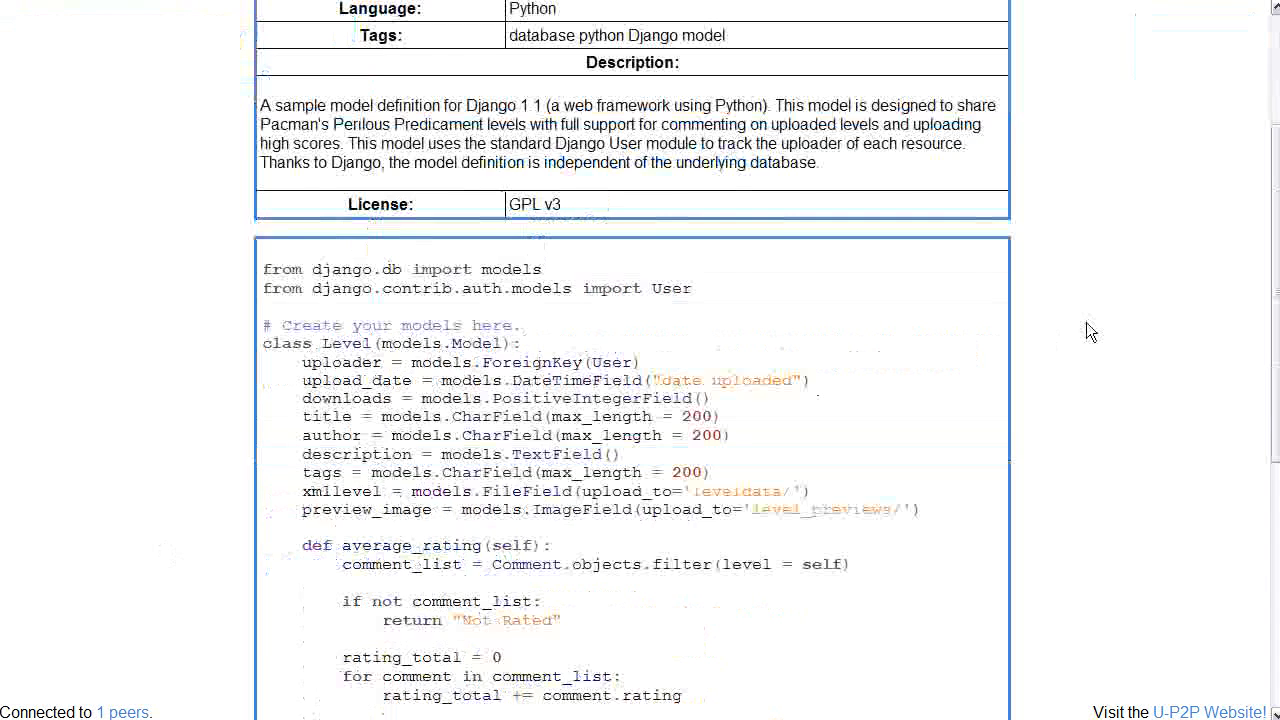
scroll(1084, 349, down, 1)
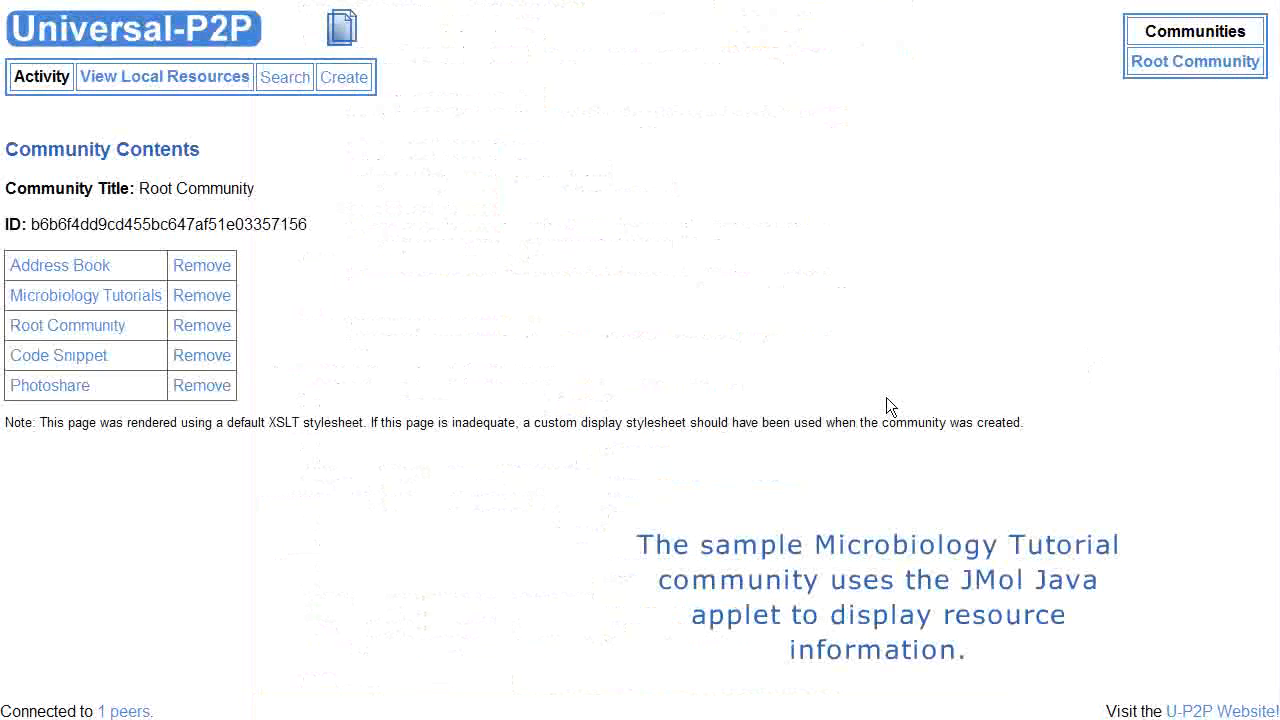
- View the Microbiology Tutorials community's definition in the Root Community and switch to that community
click(118, 306)
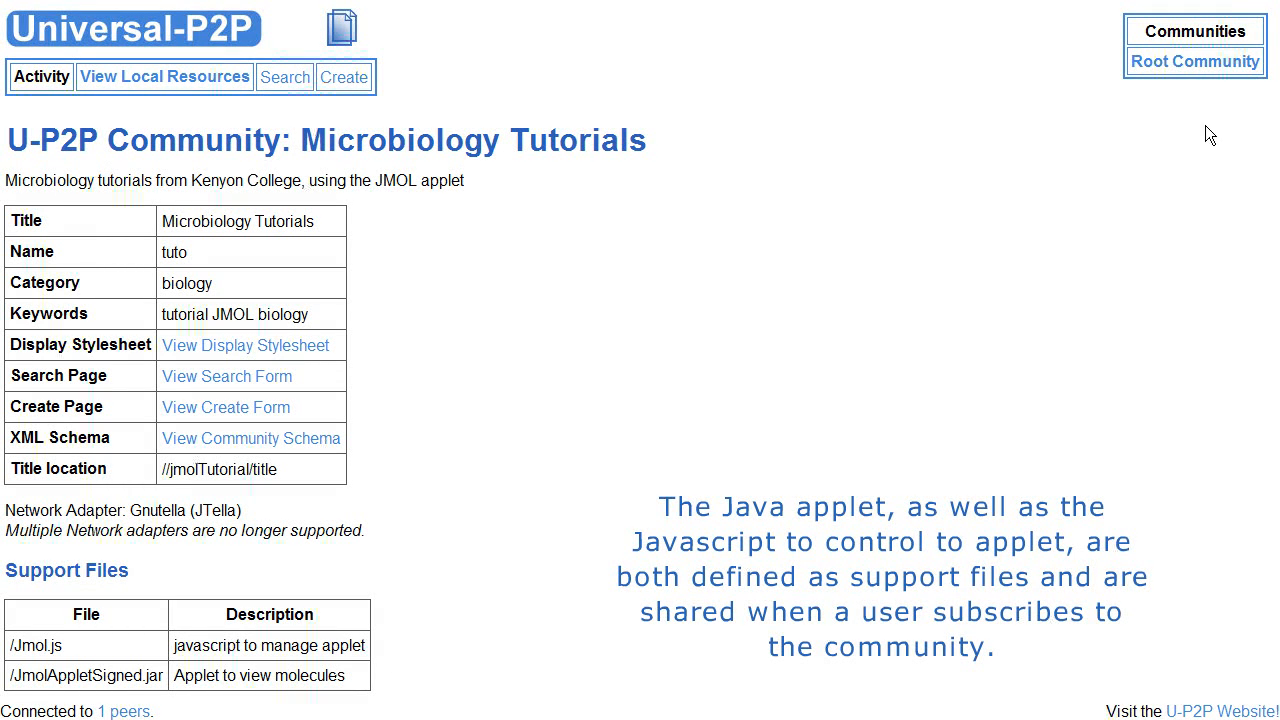
mouse_move(1117, 60)
click(1120, 90)
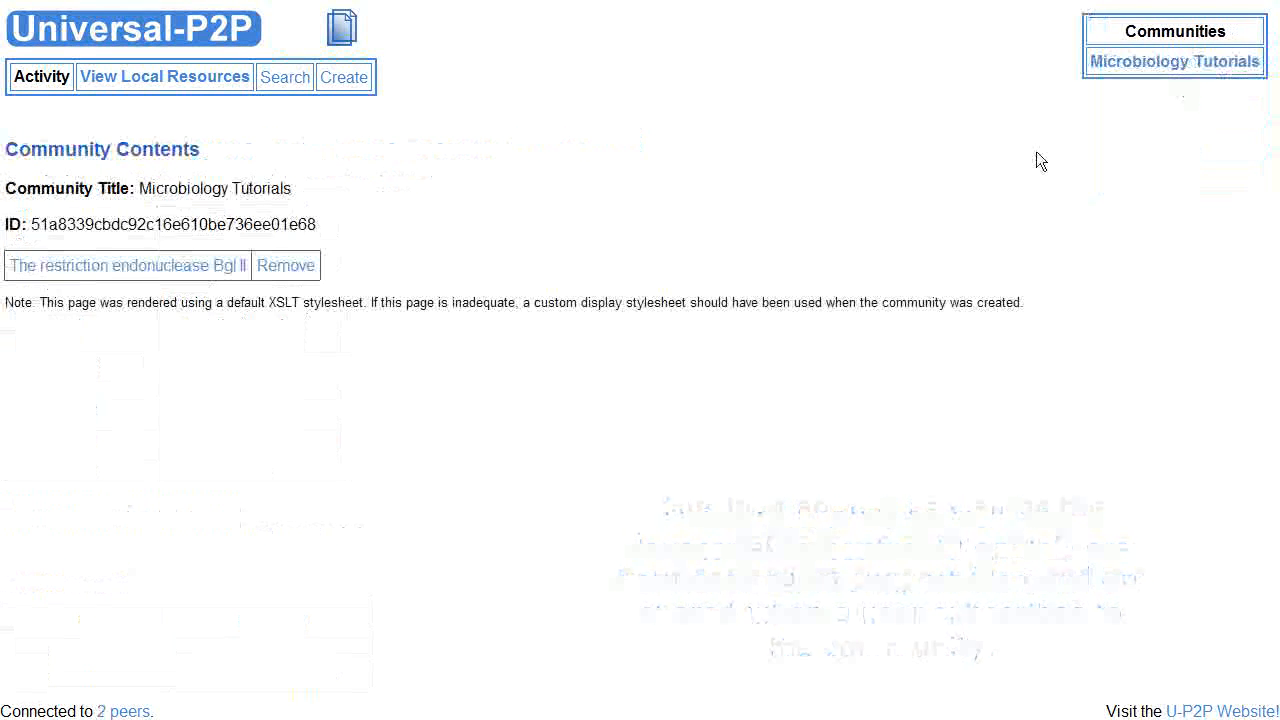
- Open the restriction endonuclease Bgl II tutorial and display the a-helices in its molecule viewer
click(163, 272)
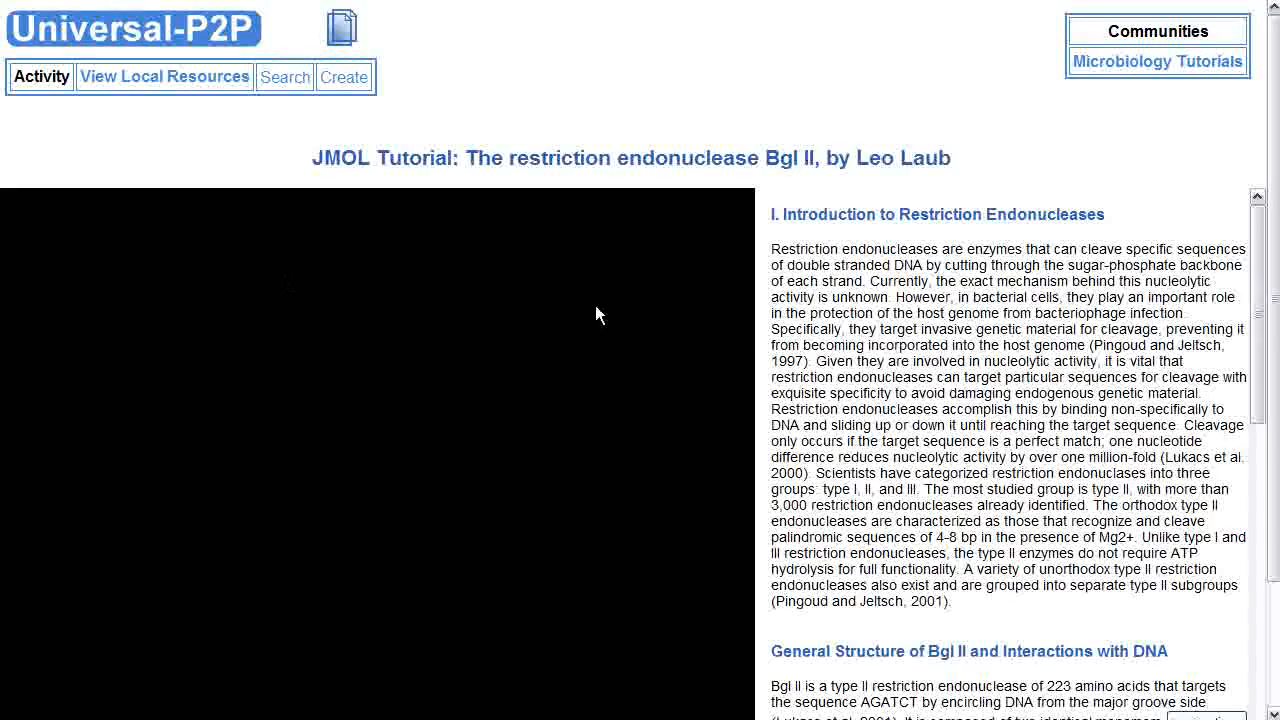
scroll(945, 360, down, 3)
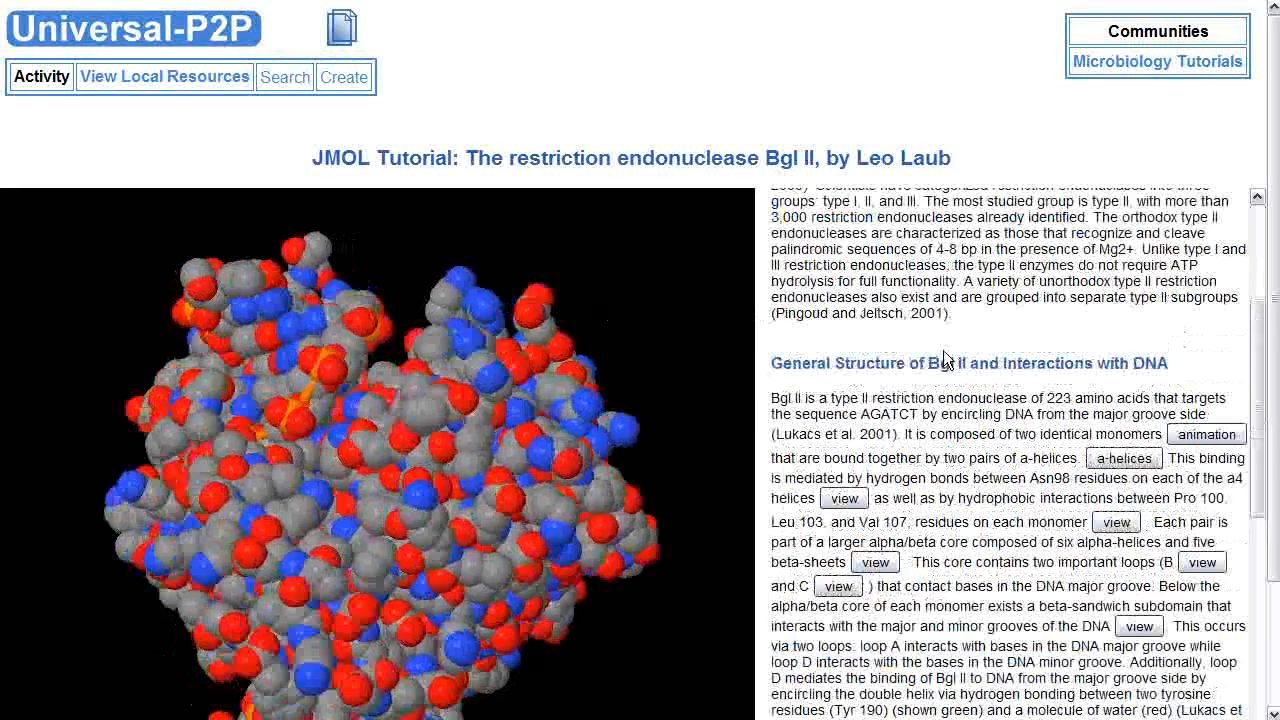
click(1126, 459)
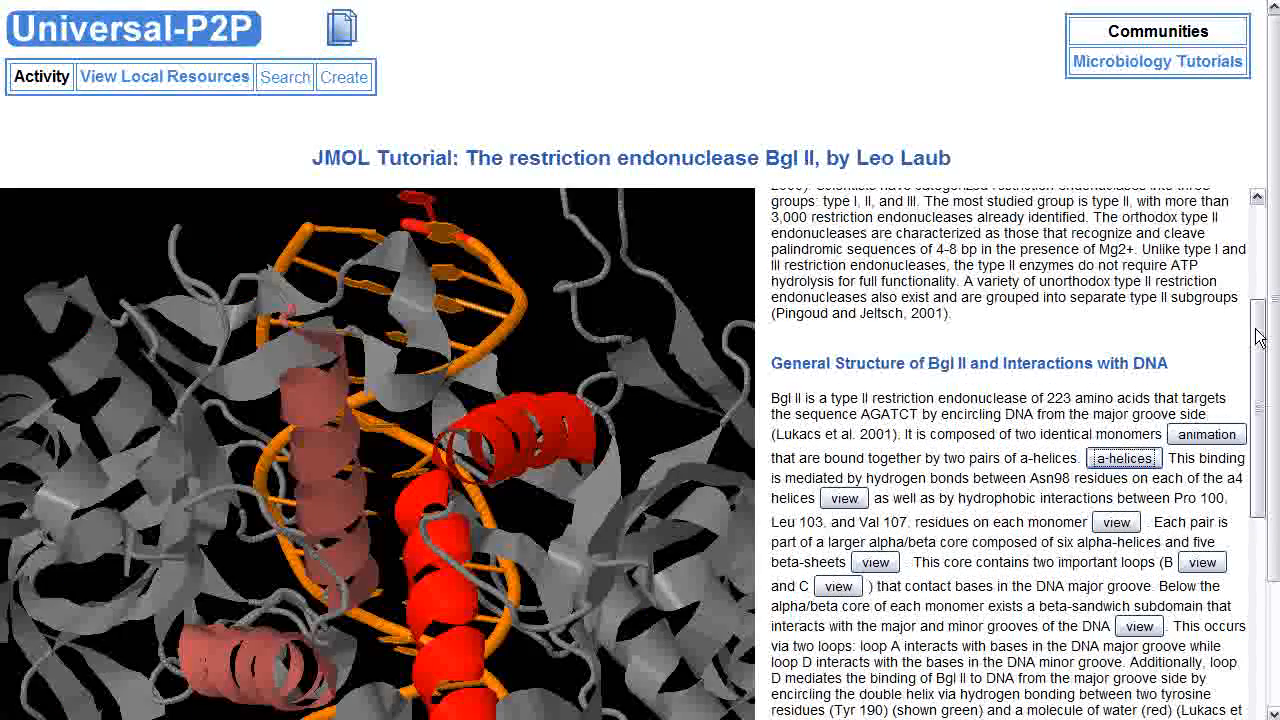
- Display the tutorial's views of loop C and of the DNA bending away from the protein in the molecule viewer
drag(1258, 337, 1258, 371)
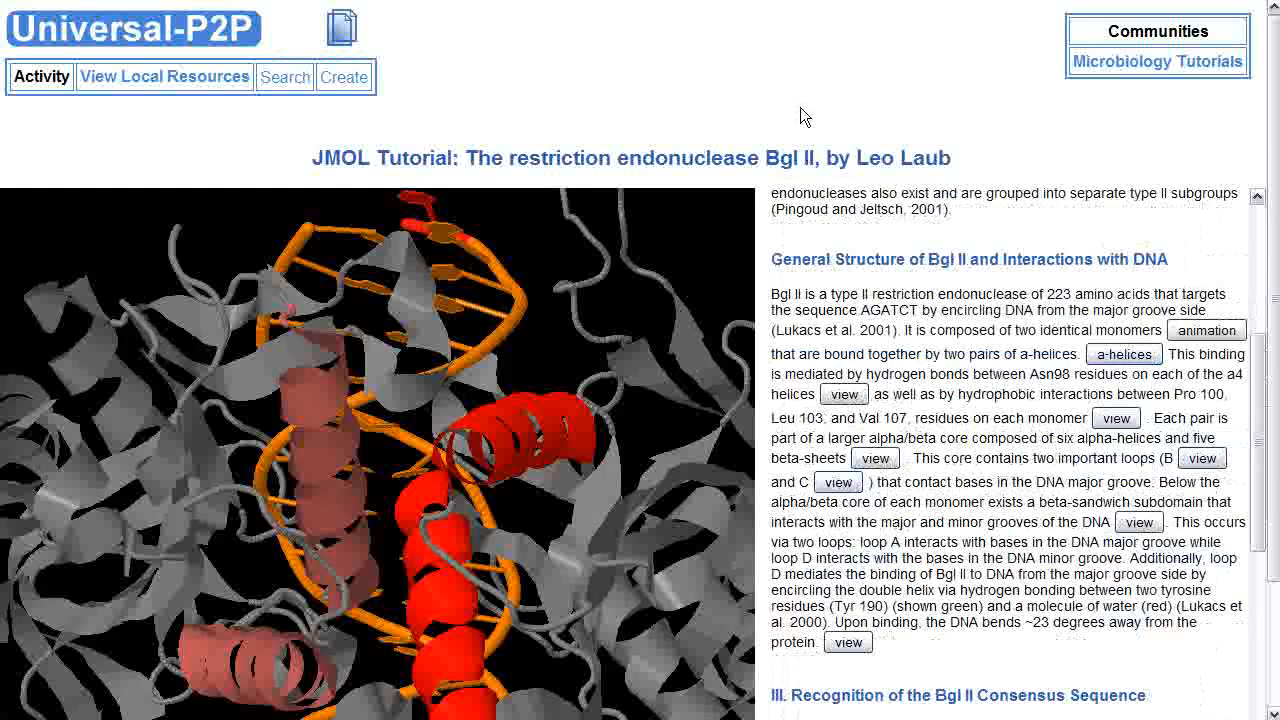
scroll(800, 117, down, 3)
click(842, 235)
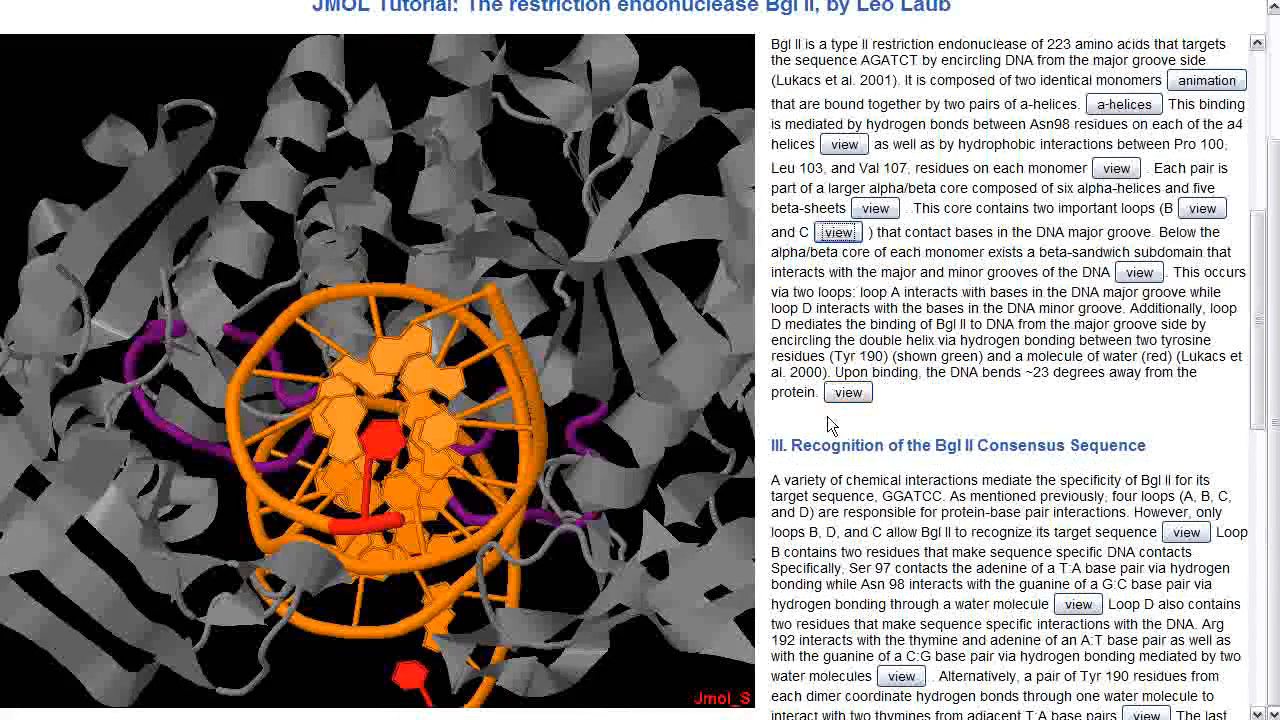
click(855, 395)
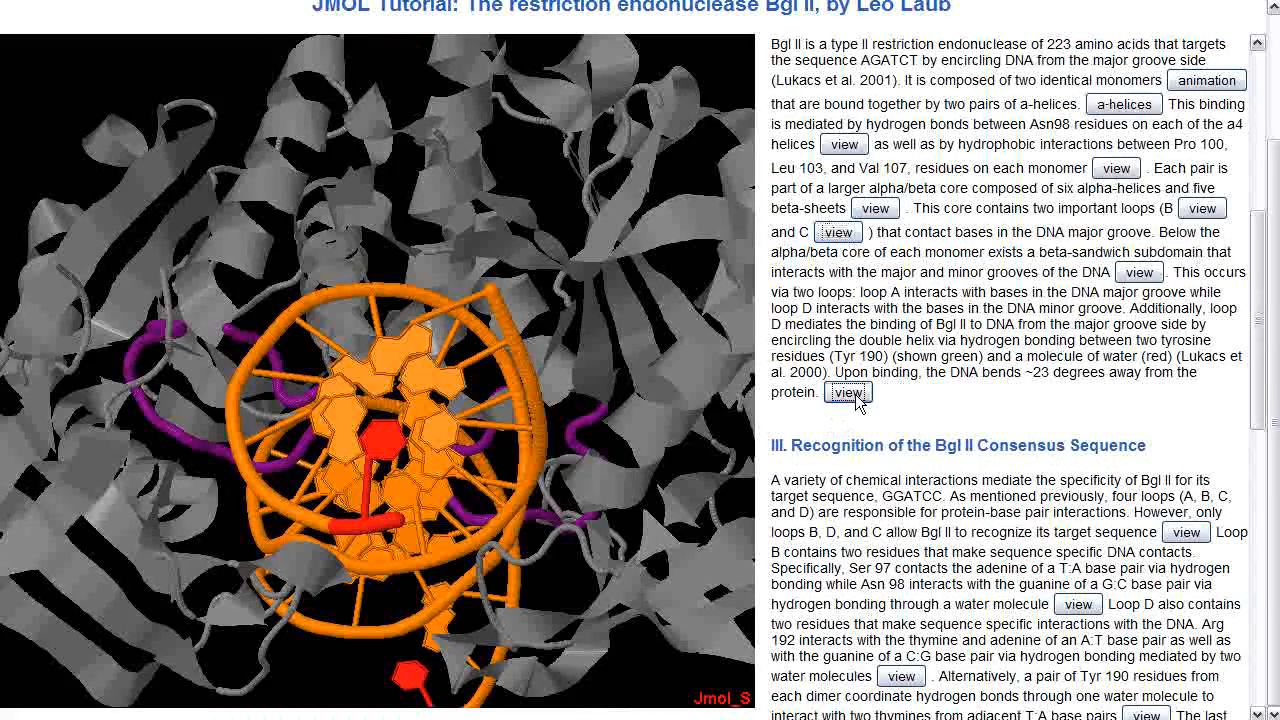